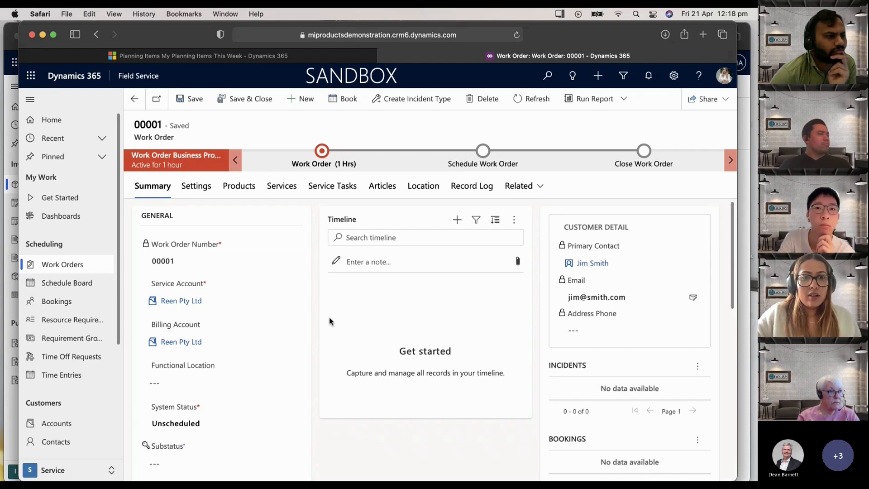
Step: Review the general, timeline and customer details in the summary of work order 00001
{"action": "scroll", "coordinate": [330, 321], "scroll_direction": "down", "scroll_amount": 5}
{"action": "scroll", "coordinate": [199, 379], "scroll_direction": "up", "scroll_amount": 5}
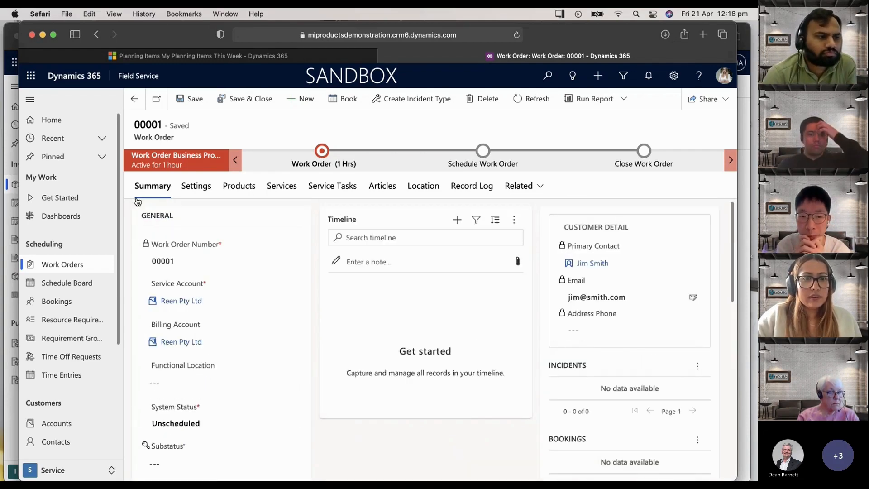
{"action": "scroll", "coordinate": [193, 261], "scroll_direction": "down", "scroll_amount": 1}
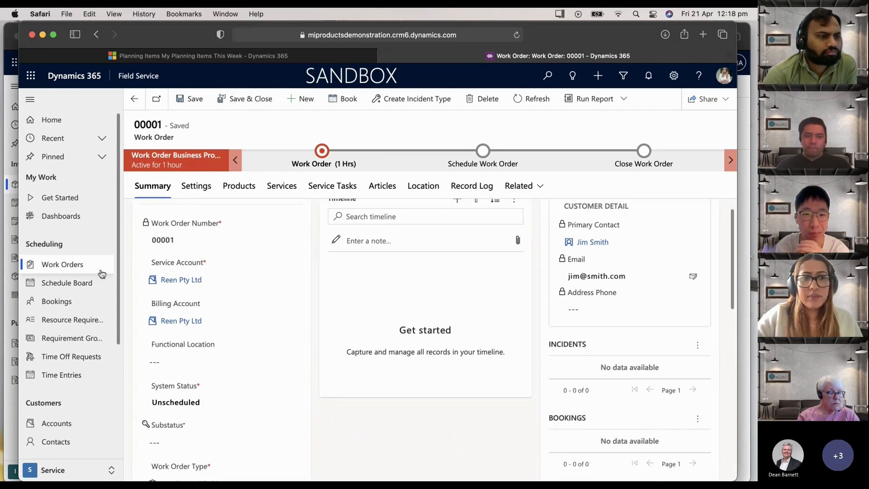
{"action": "scroll", "coordinate": [408, 292], "scroll_direction": "up", "scroll_amount": 1}
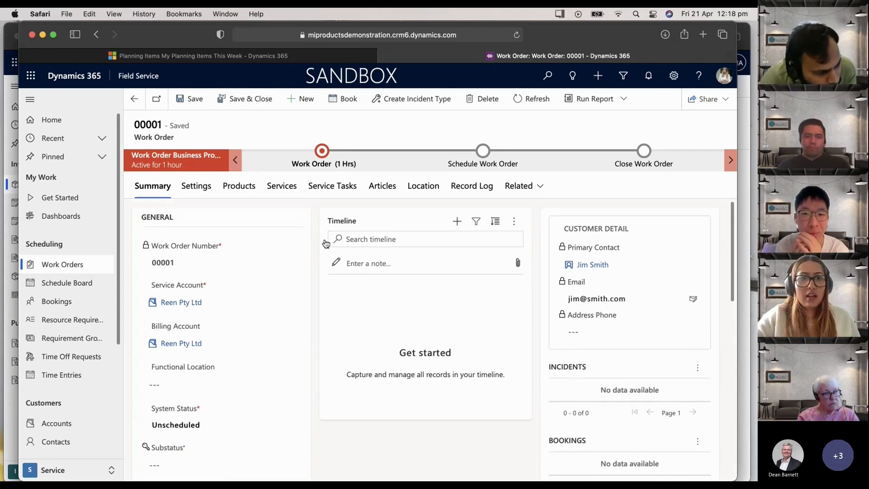
Step: Examine the work order's settings, including its priority, time preferences and related opportunity
{"action": "left_click", "coordinate": [205, 187]}
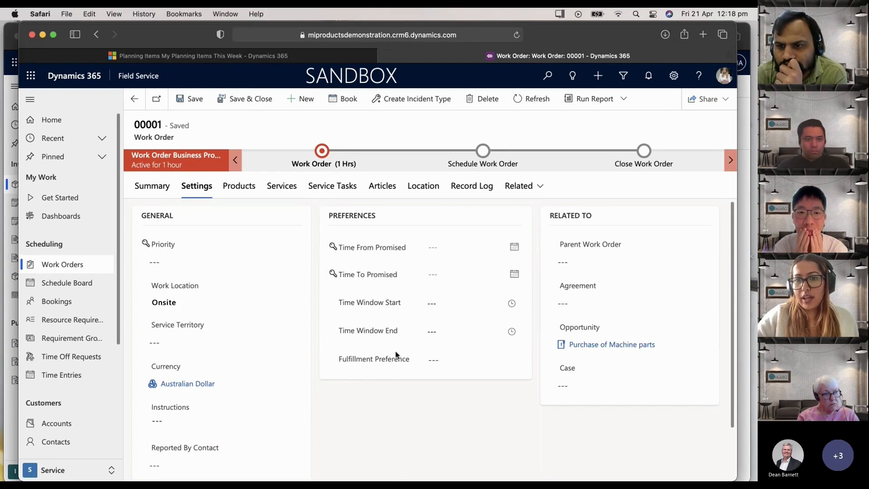
{"action": "scroll", "coordinate": [373, 362], "scroll_direction": "down", "scroll_amount": 2}
{"action": "scroll", "coordinate": [359, 333], "scroll_direction": "up", "scroll_amount": 2}
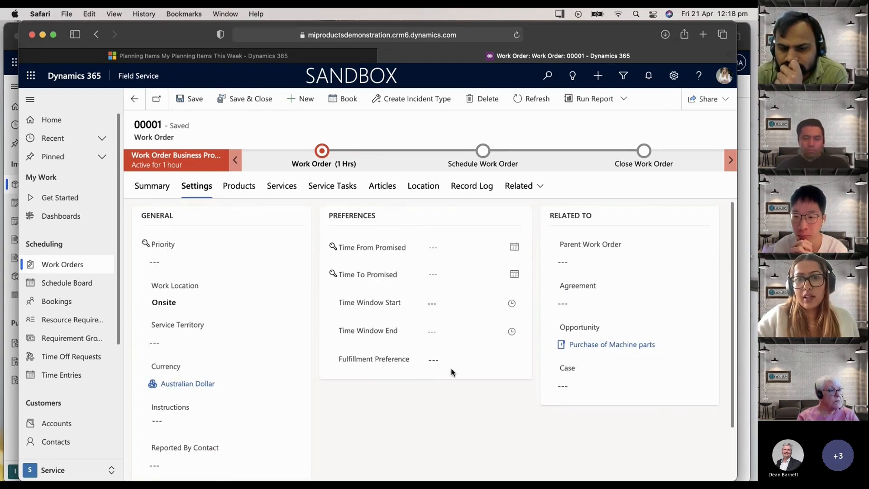
{"action": "scroll", "coordinate": [441, 446], "scroll_direction": "down", "scroll_amount": 2}
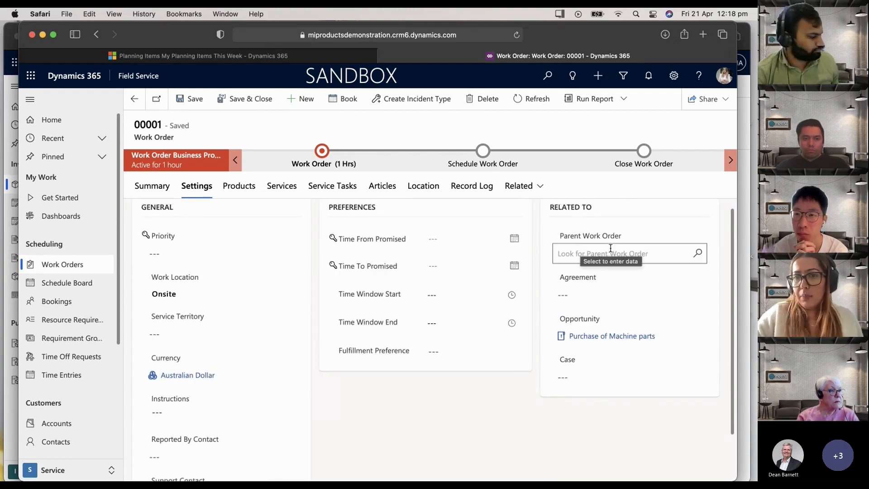
{"action": "scroll", "coordinate": [272, 424], "scroll_direction": "down", "scroll_amount": 2}
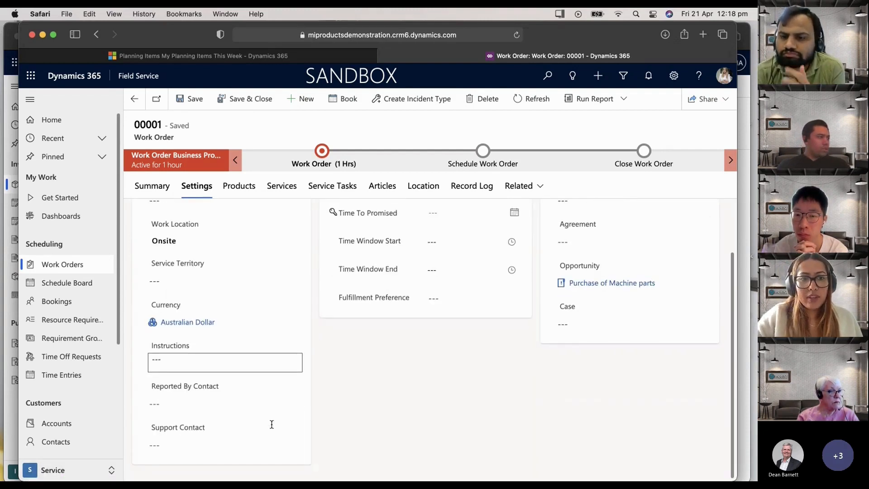
Step: Compare the product and service lines on the work order, ending on the product lines
{"action": "left_click", "coordinate": [246, 187]}
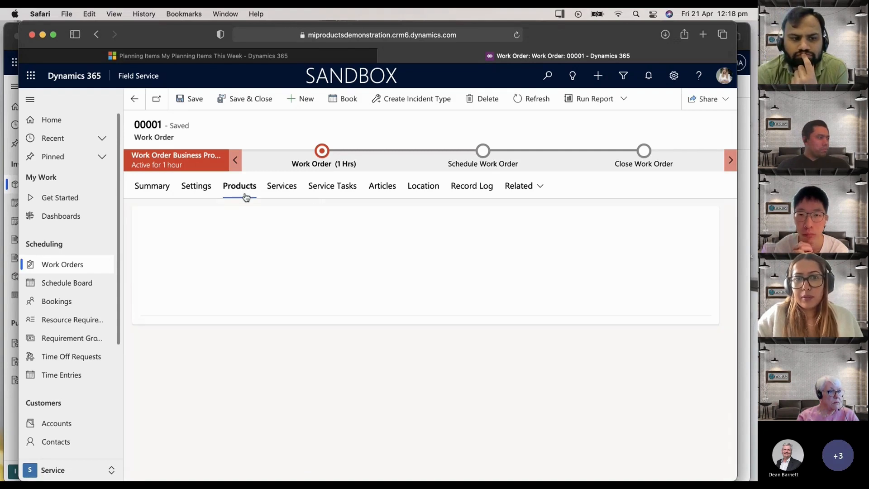
{"action": "left_click", "coordinate": [273, 187]}
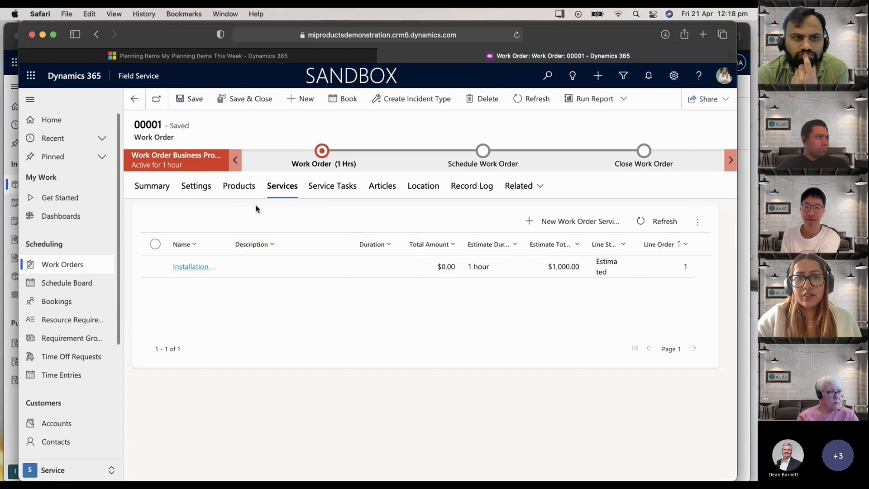
{"action": "left_click", "coordinate": [240, 186]}
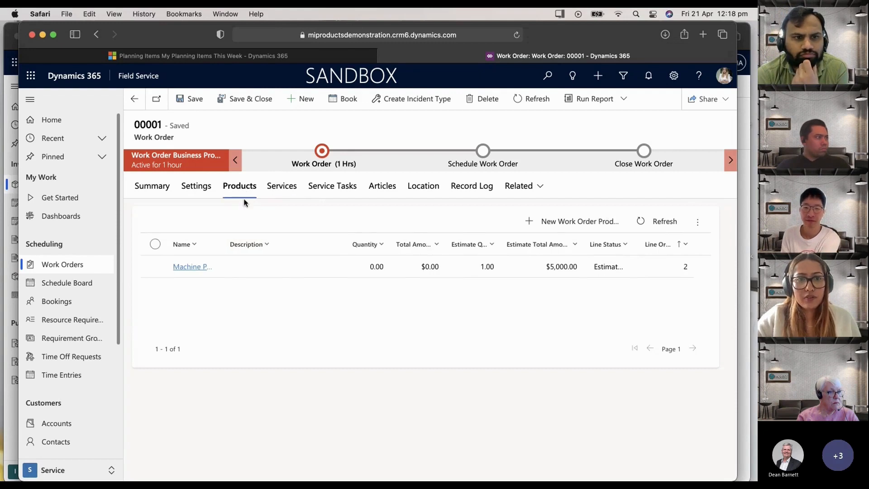
Step: Open the Machine Part DT234 product record from its work order line, check its Field Service product type, and return to the work order
{"action": "left_click", "coordinate": [199, 269]}
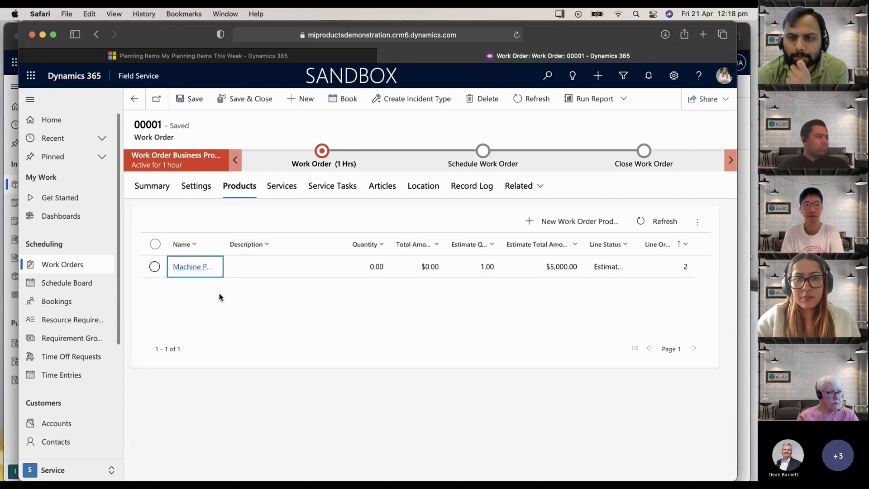
{"action": "left_click", "coordinate": [198, 272]}
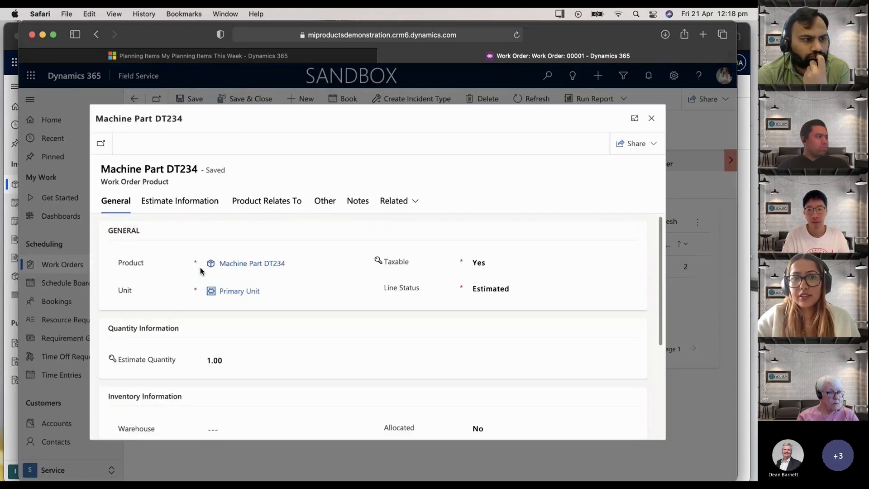
{"action": "left_click", "coordinate": [231, 266]}
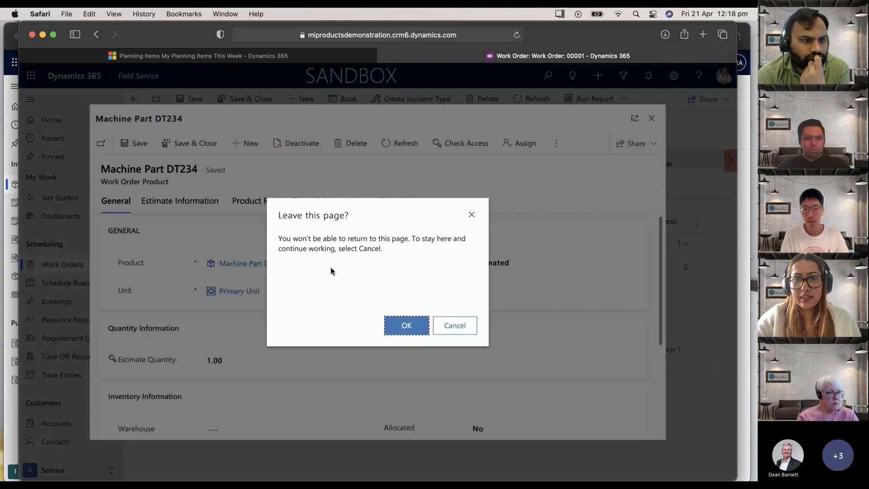
{"action": "left_click", "coordinate": [411, 325]}
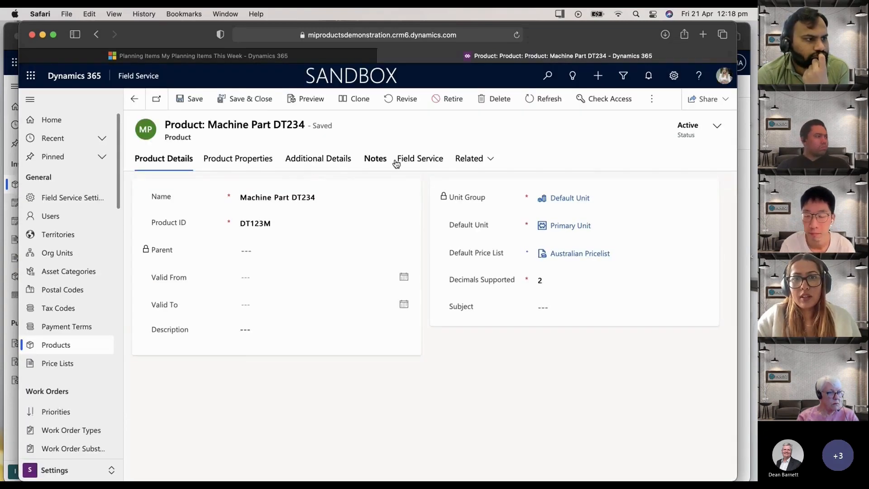
{"action": "left_click", "coordinate": [425, 158]}
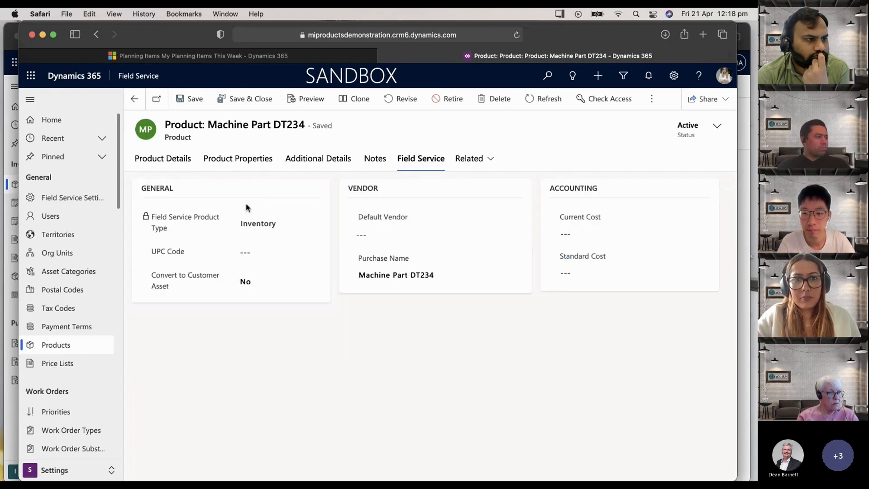
{"action": "left_click", "coordinate": [130, 97]}
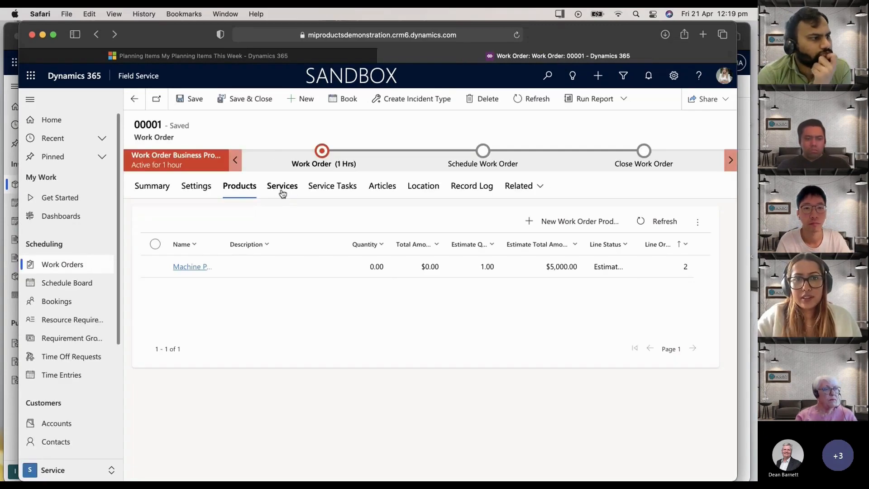
Step: Open the Installation DT123 product record from the work order's service line, check its Field Service product type, and return to the work order
{"action": "left_click", "coordinate": [283, 187]}
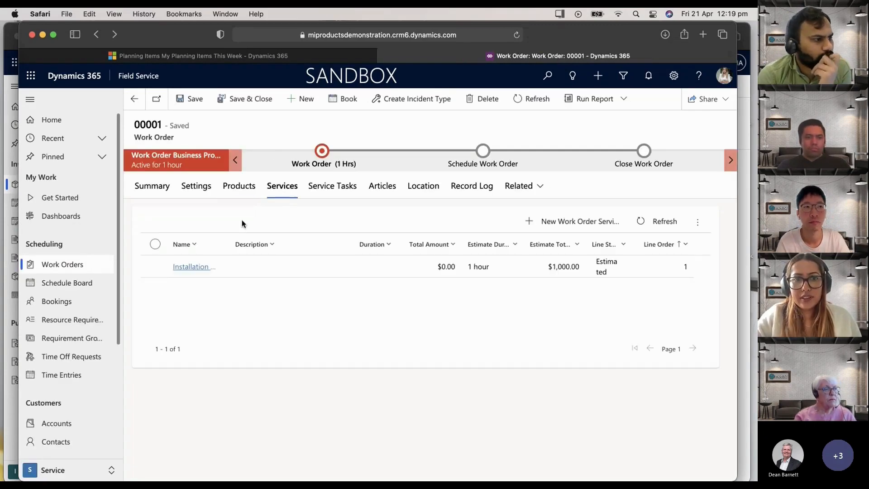
{"action": "left_click", "coordinate": [199, 270]}
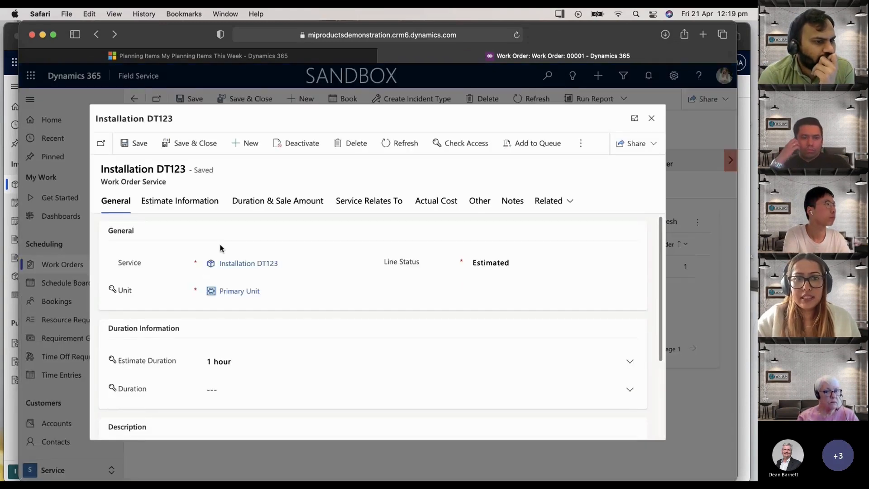
{"action": "left_click", "coordinate": [250, 263]}
{"action": "left_click", "coordinate": [406, 325]}
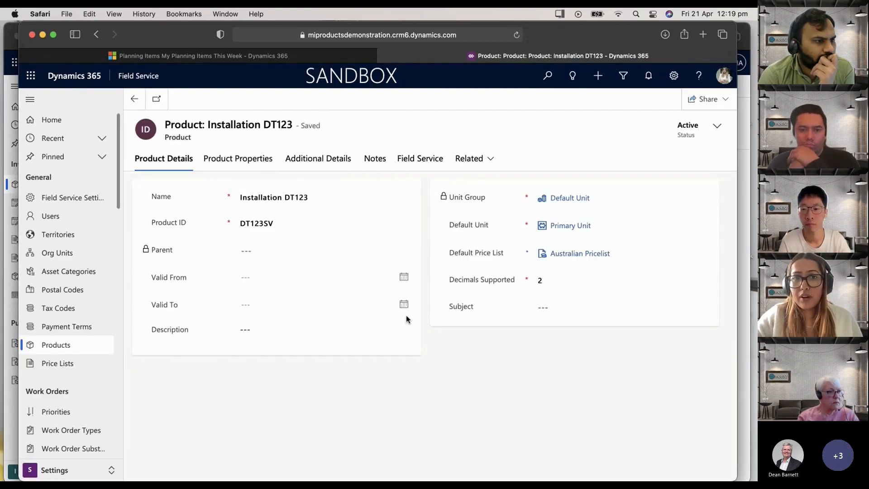
{"action": "left_click", "coordinate": [419, 159]}
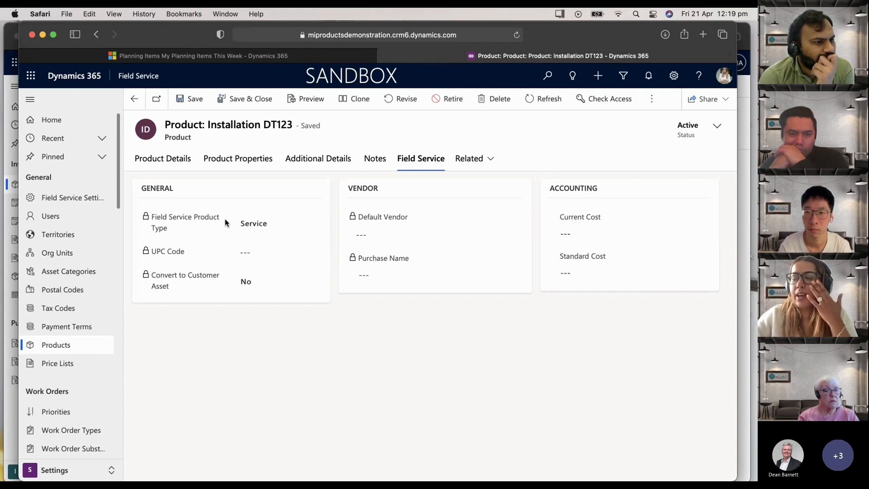
{"action": "left_click", "coordinate": [135, 99]}
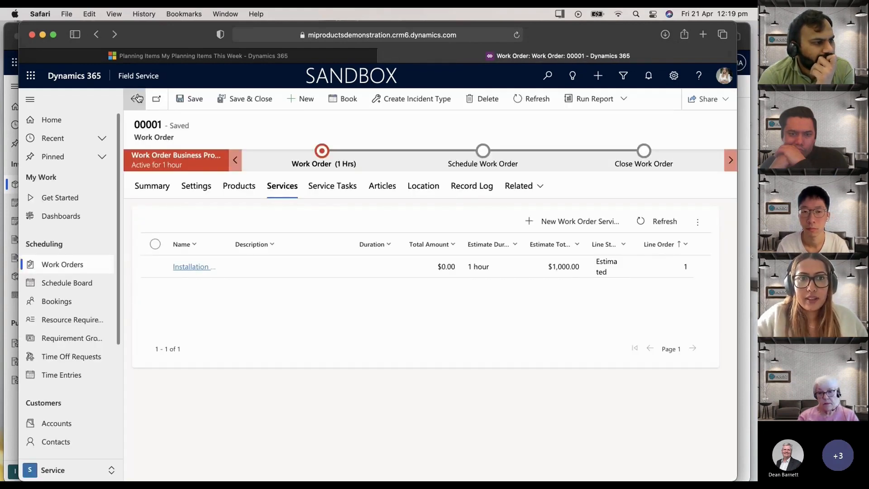
Step: Go back to the active work orders list and open work order 00001 from it
{"action": "left_click", "coordinate": [138, 99]}
{"action": "left_click", "coordinate": [181, 174]}
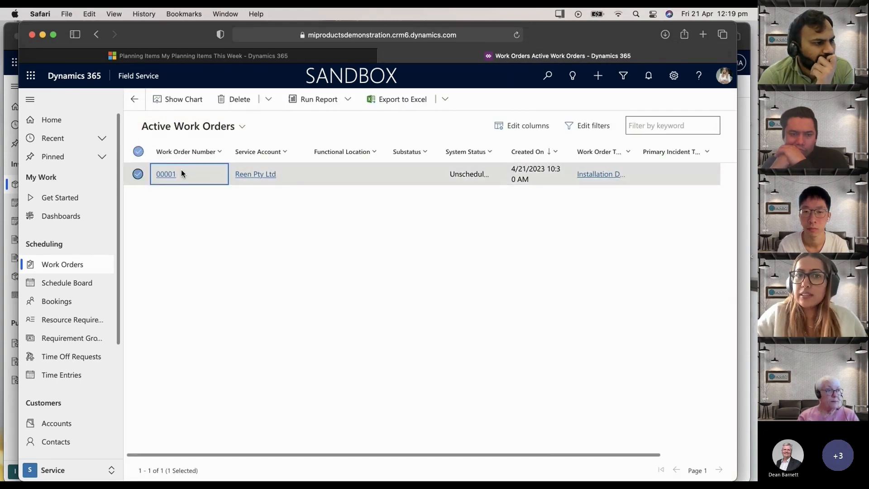
{"action": "left_click", "coordinate": [181, 173]}
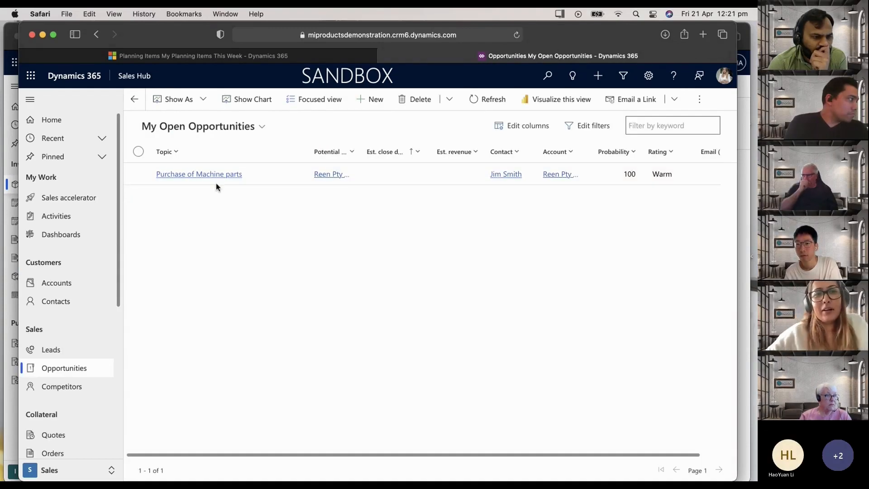
Step: Open the Purchase of Machine parts opportunity, review its quotes, and find the option for converting it to a work order
{"action": "double_click", "coordinate": [247, 175]}
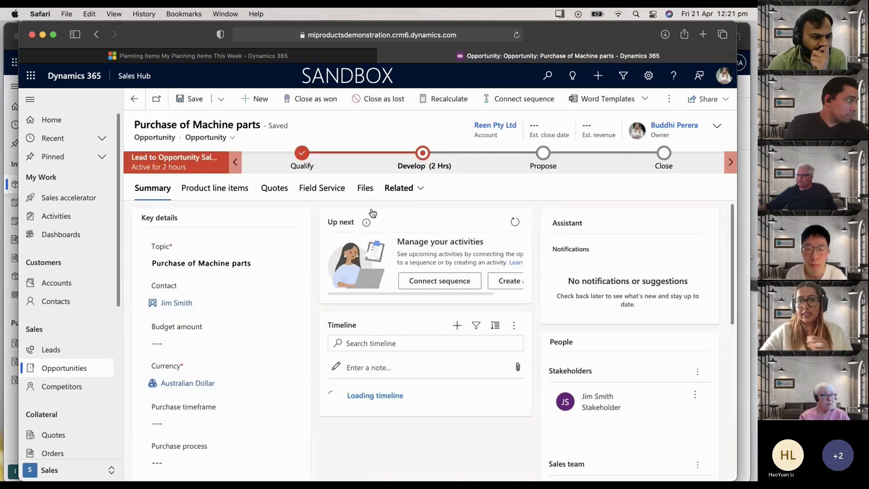
{"action": "left_click", "coordinate": [239, 188]}
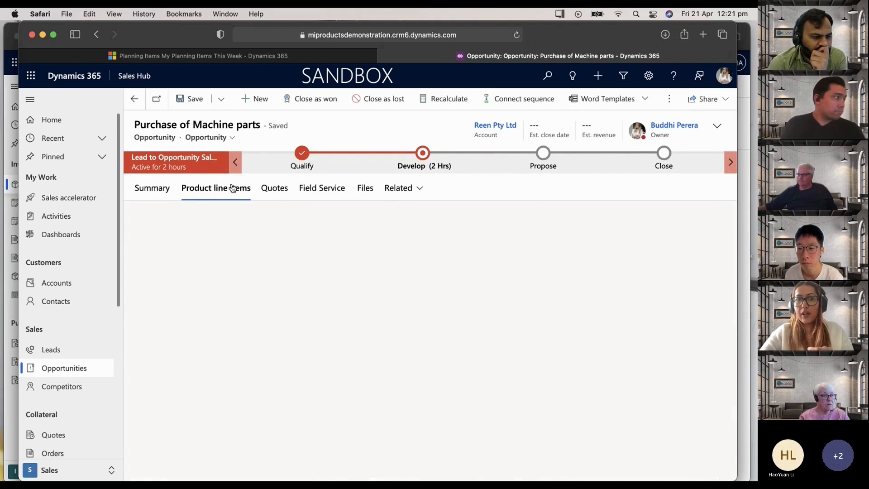
{"action": "left_click", "coordinate": [277, 192]}
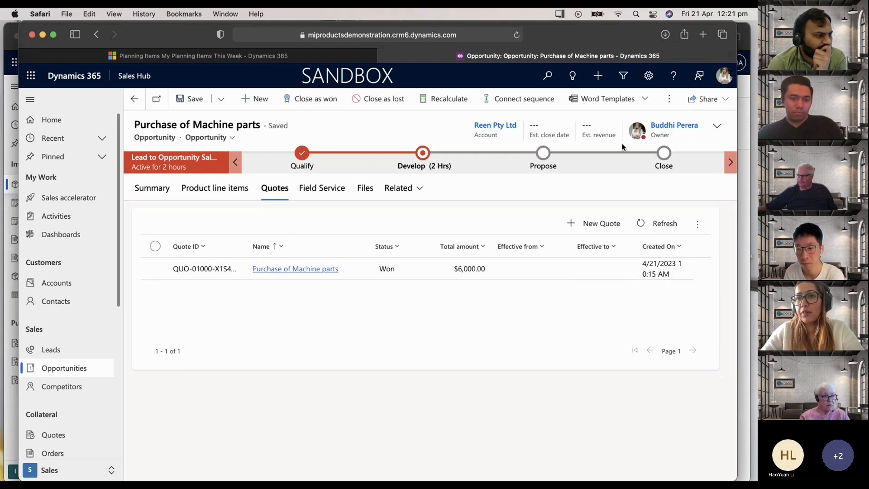
{"action": "left_click", "coordinate": [669, 99]}
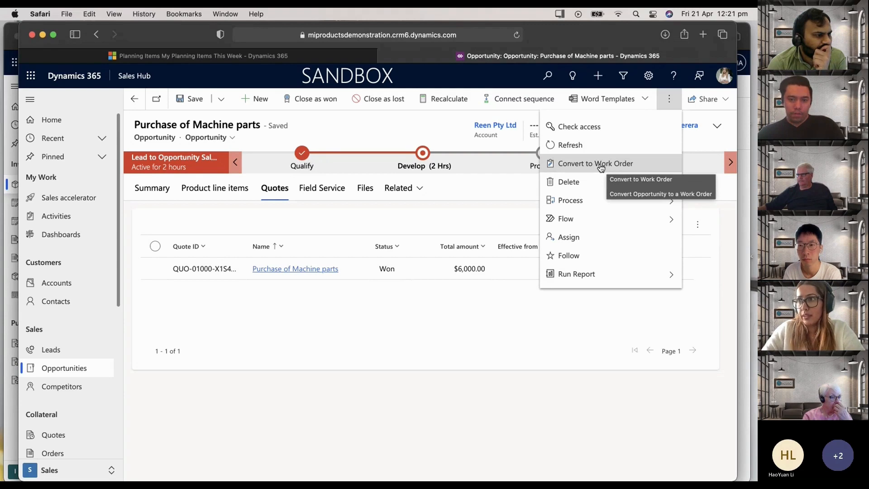
Step: Show the opportunity's product line items and widen the Product Name column
{"action": "left_click", "coordinate": [206, 183]}
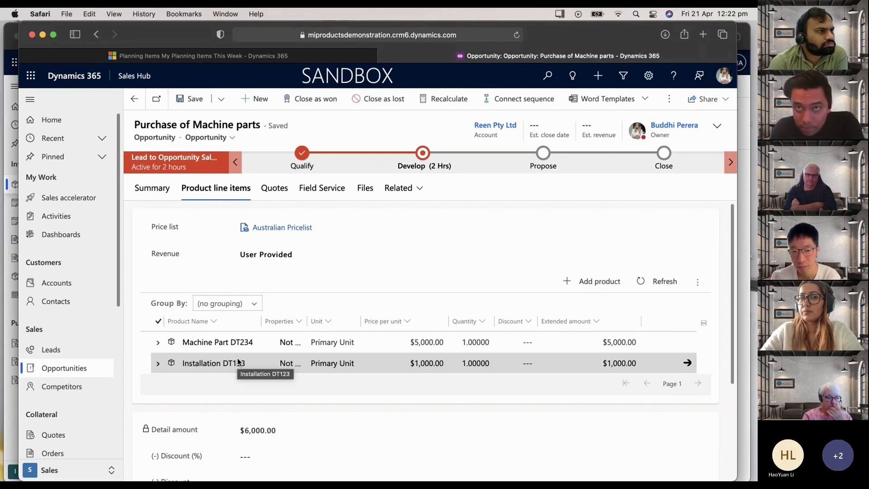
{"action": "left_click_drag", "start_coordinate": [261, 321], "coordinate": [354, 321]}
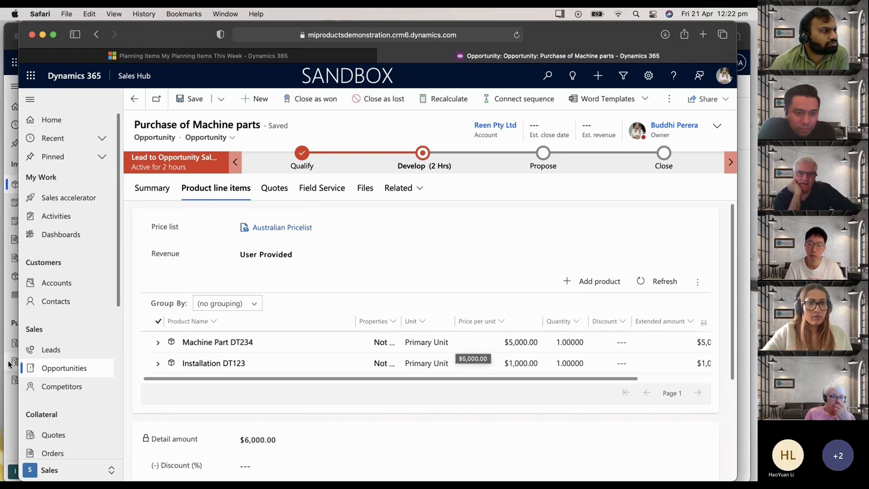
Step: Expand the Machine Part DT234 line to inspect its nested details, and collapse it again
{"action": "left_click", "coordinate": [158, 343]}
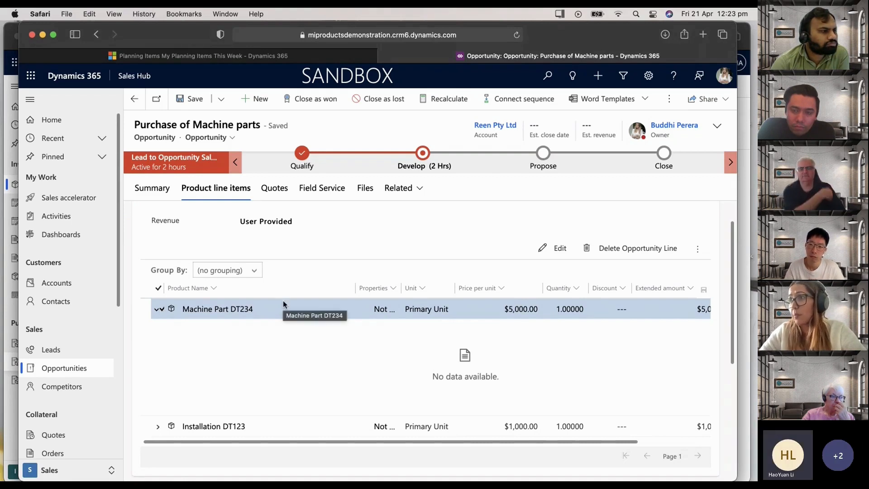
{"action": "left_click", "coordinate": [159, 309]}
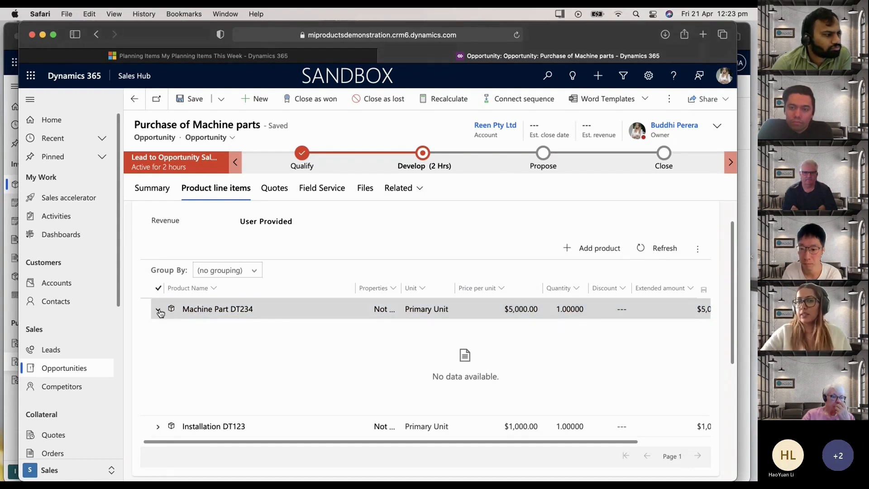
{"action": "left_click", "coordinate": [158, 311]}
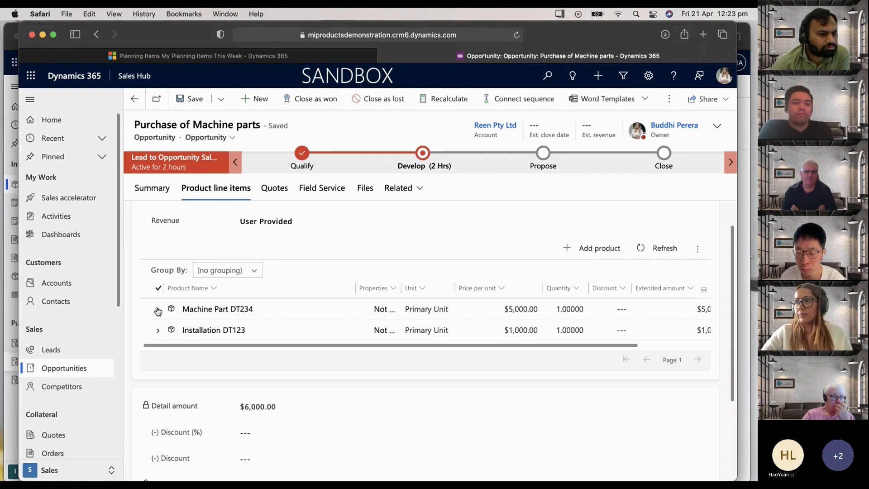
{"action": "left_click", "coordinate": [158, 311]}
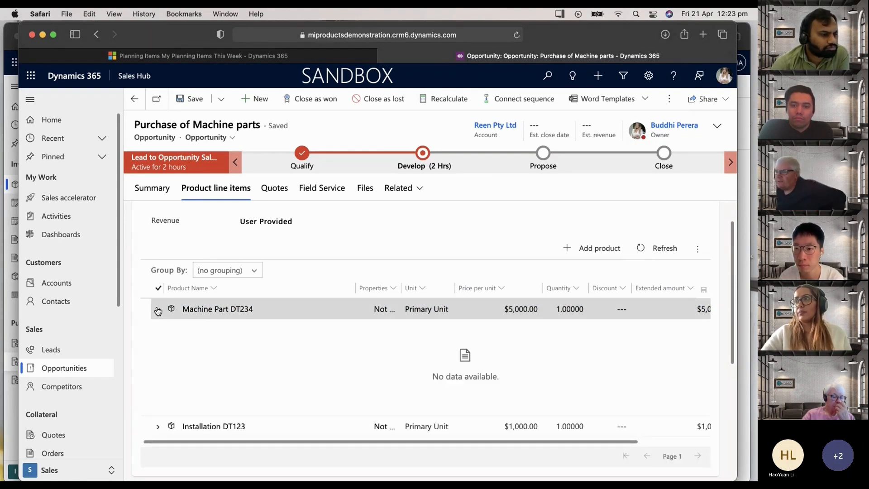
{"action": "left_click", "coordinate": [158, 310]}
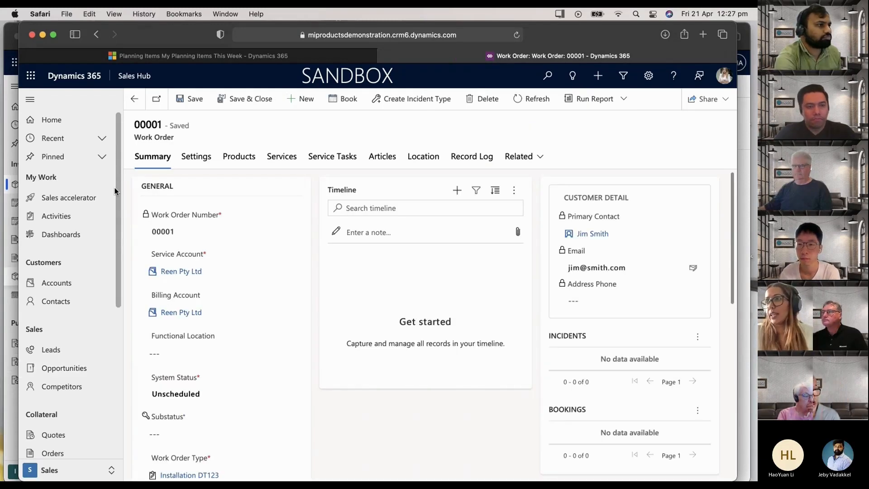
{"action": "mouse_move", "coordinate": [395, 467]}
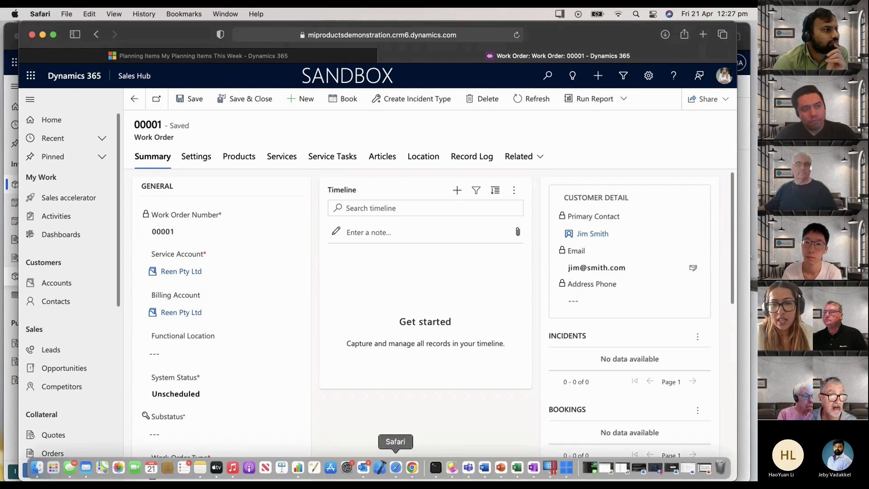
Step: Switch to the Field Services presentation in PowerPoint and browse its slides, ending on the Work Orders slide
{"action": "left_click", "coordinate": [504, 469]}
{"action": "left_click", "coordinate": [58, 158]}
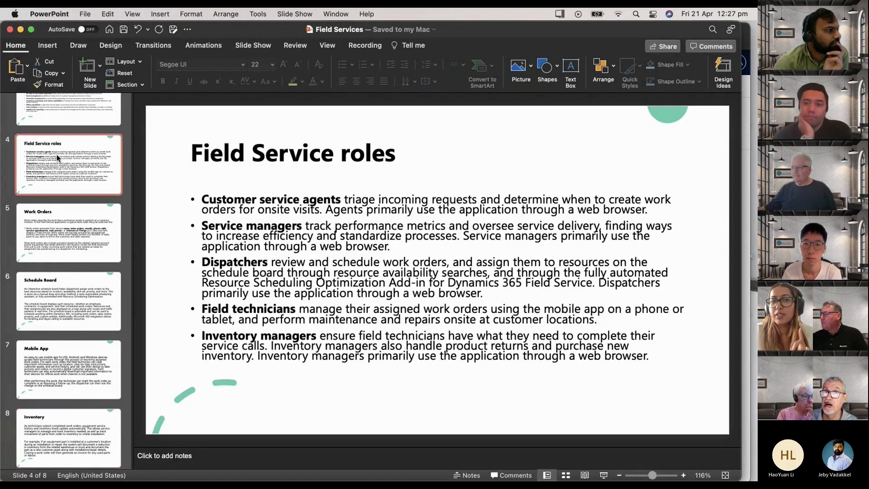
{"action": "scroll", "coordinate": [56, 154], "scroll_direction": "up", "scroll_amount": 1}
{"action": "left_click", "coordinate": [51, 139]}
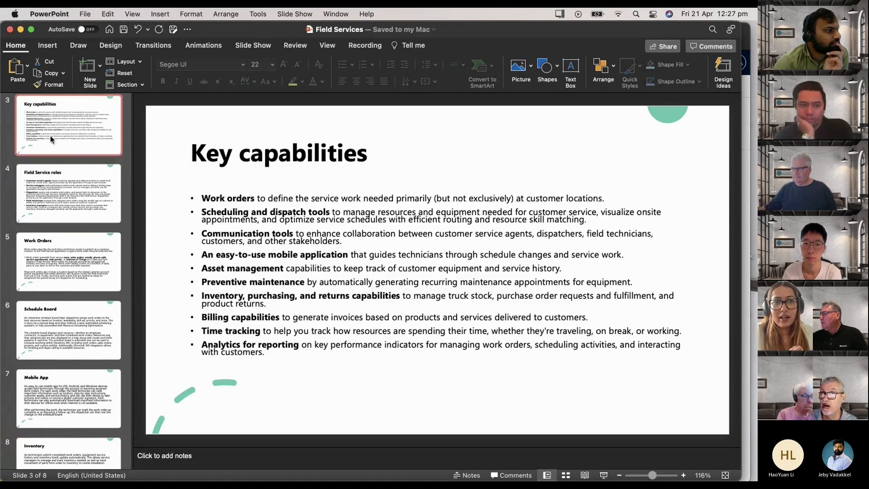
{"action": "scroll", "coordinate": [51, 139], "scroll_direction": "up", "scroll_amount": 2}
{"action": "scroll", "coordinate": [50, 131], "scroll_direction": "up", "scroll_amount": 1}
{"action": "left_click", "coordinate": [48, 118]}
{"action": "scroll", "coordinate": [48, 118], "scroll_direction": "up", "scroll_amount": 3}
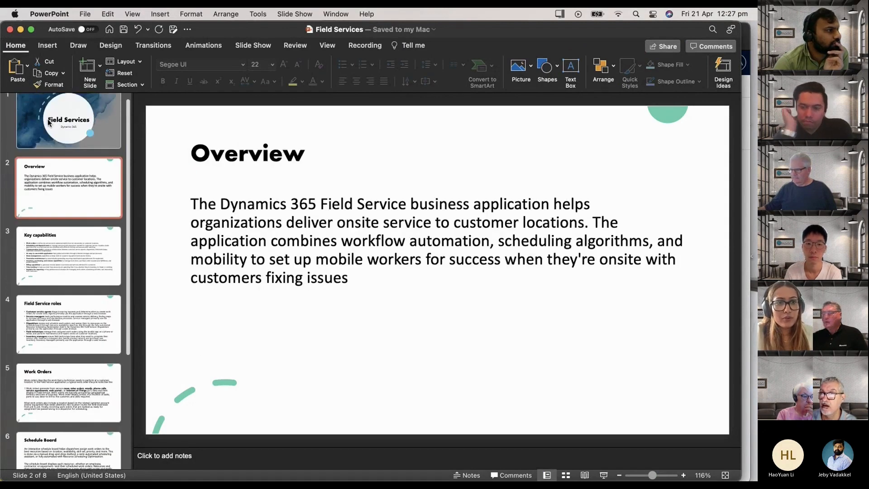
{"action": "scroll", "coordinate": [75, 282], "scroll_direction": "down", "scroll_amount": 1}
{"action": "left_click", "coordinate": [72, 366]}
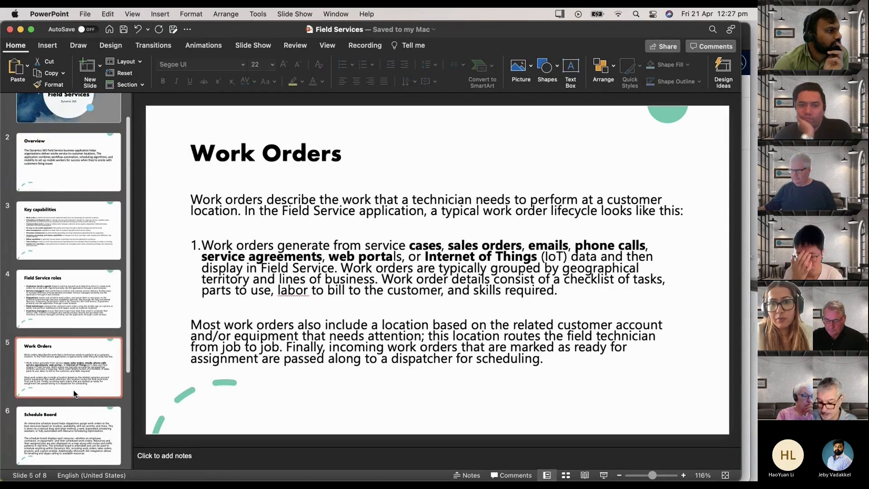
Step: Highlight "sales orders" and "emails" in turn in the work order sources paragraph, and put the presentation away to return to the browser
{"action": "left_click_drag", "start_coordinate": [523, 246], "coordinate": [455, 253]}
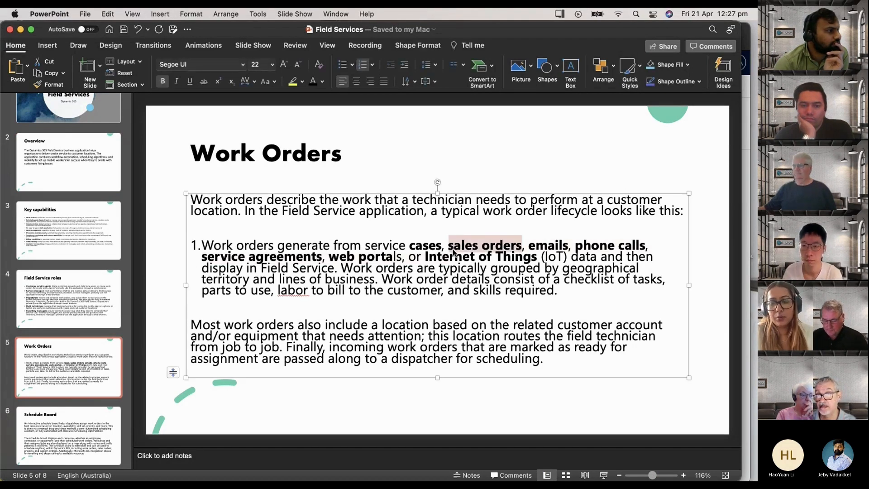
{"action": "left_click_drag", "start_coordinate": [529, 246], "coordinate": [564, 246]}
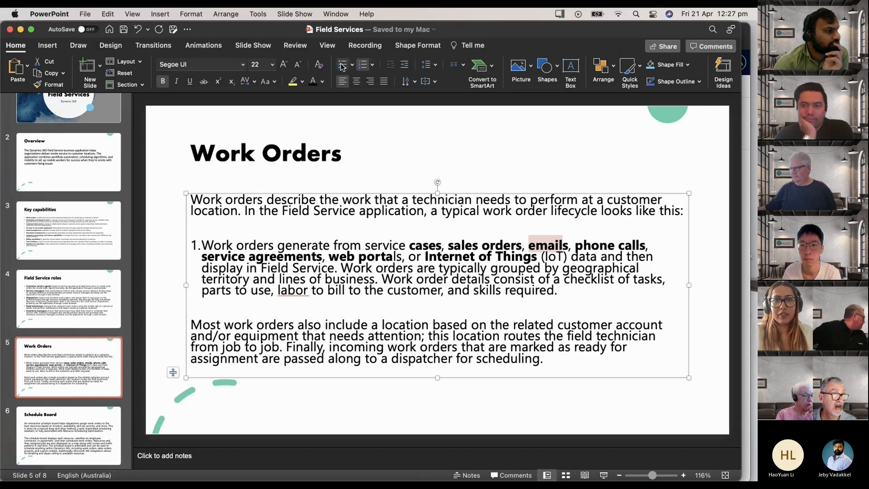
{"action": "left_click", "coordinate": [20, 29]}
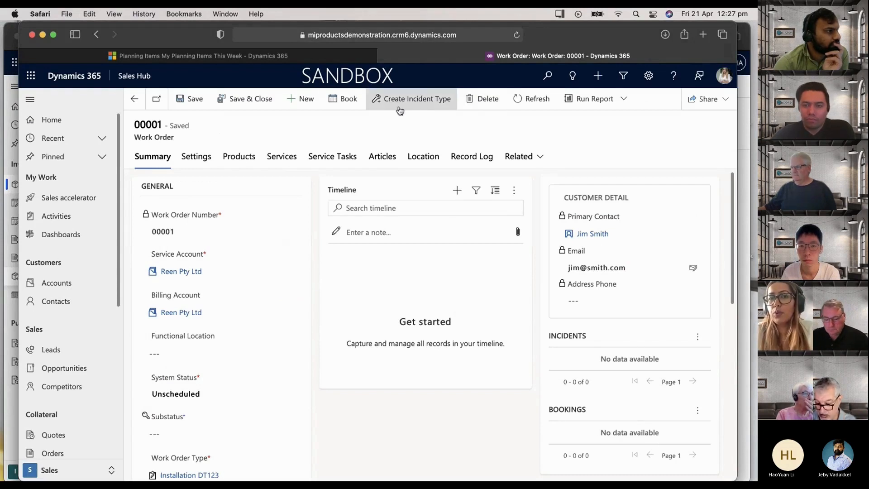
Step: Leave work order 00001 and switch from Sales Hub to the Field Service app
{"action": "left_click", "coordinate": [347, 105]}
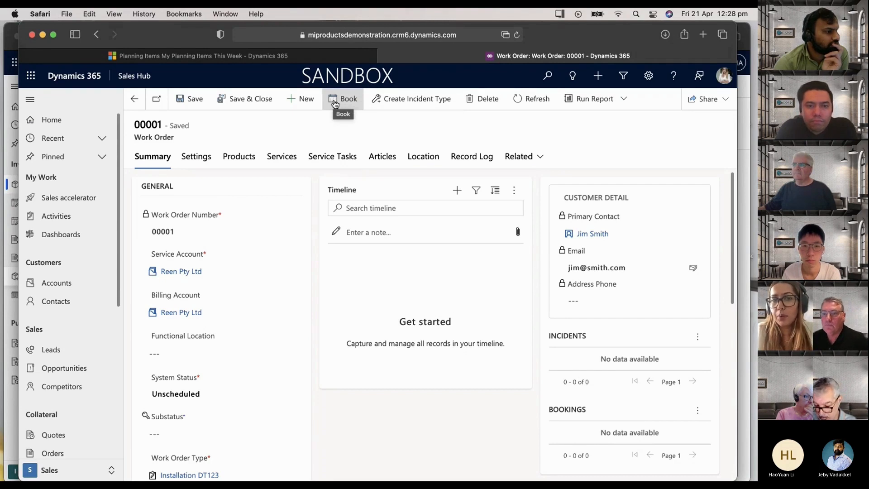
{"action": "scroll", "coordinate": [64, 332], "scroll_direction": "down", "scroll_amount": 3}
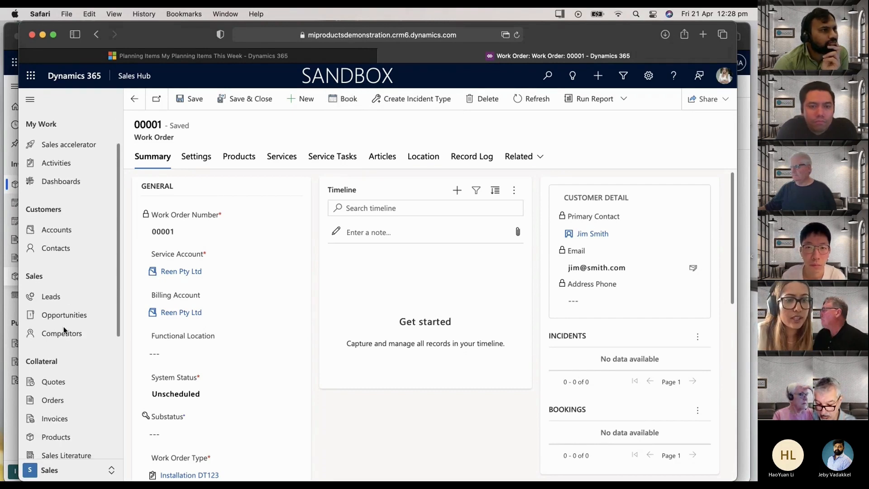
{"action": "left_click", "coordinate": [33, 469]}
{"action": "left_click", "coordinate": [134, 76]}
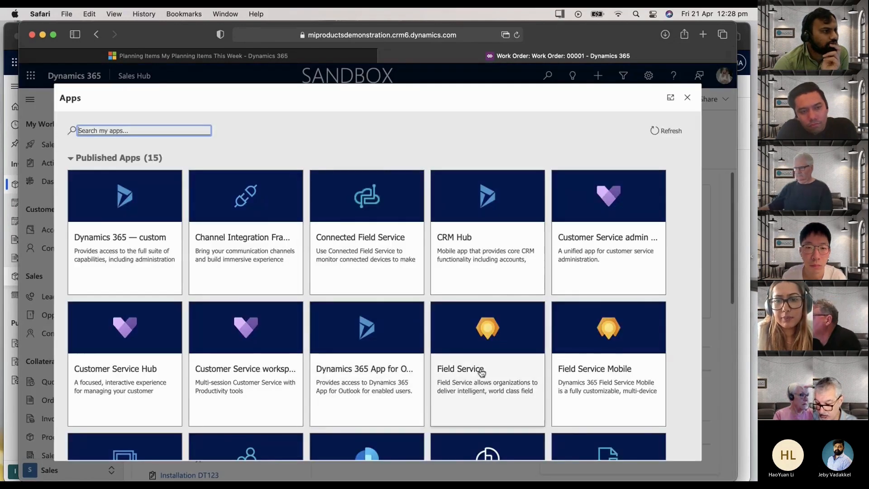
{"action": "left_click", "coordinate": [482, 369]}
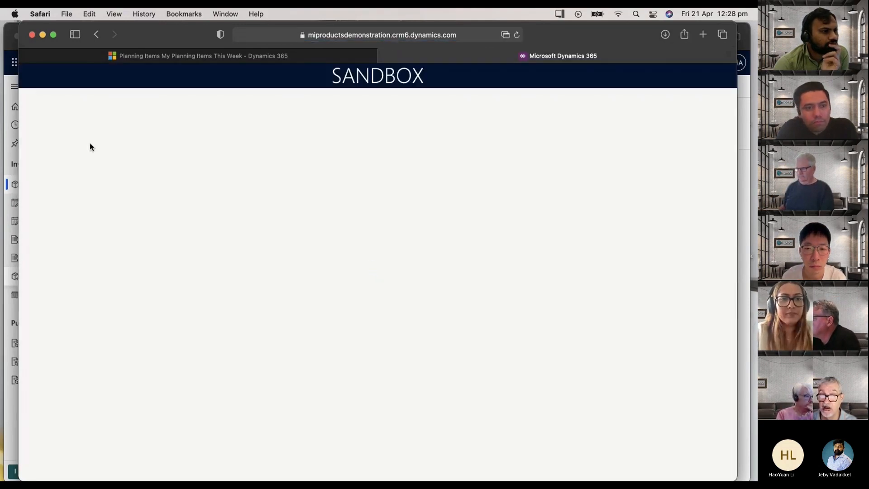
Step: Open the Schedule Board, allow location access, and show its unscheduled work orders
{"action": "left_click", "coordinate": [68, 283]}
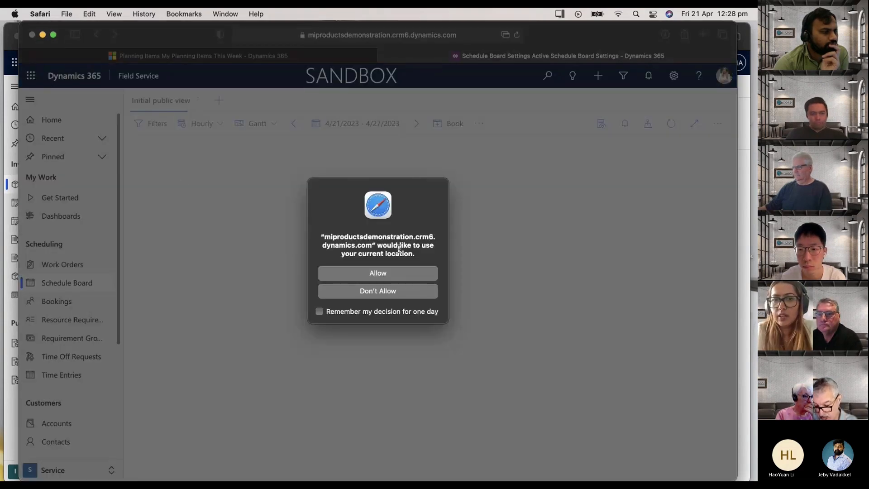
{"action": "left_click", "coordinate": [397, 273]}
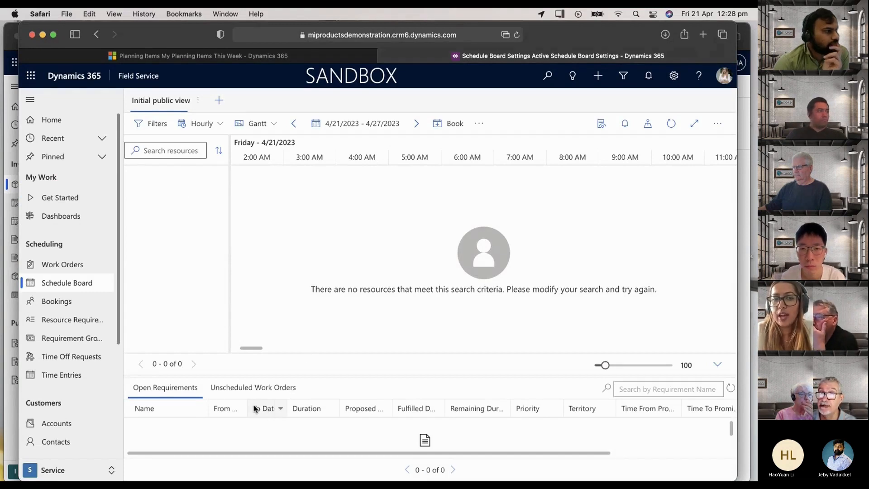
{"action": "left_click", "coordinate": [257, 393]}
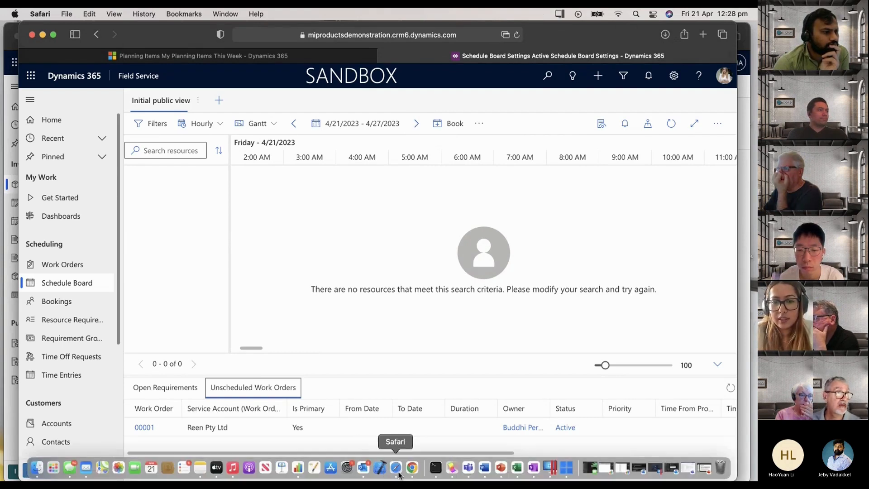
Step: Switch to the other browser window with the Active Product Inventory list and change its area from Inventory to Service
{"action": "right_click", "coordinate": [398, 473]}
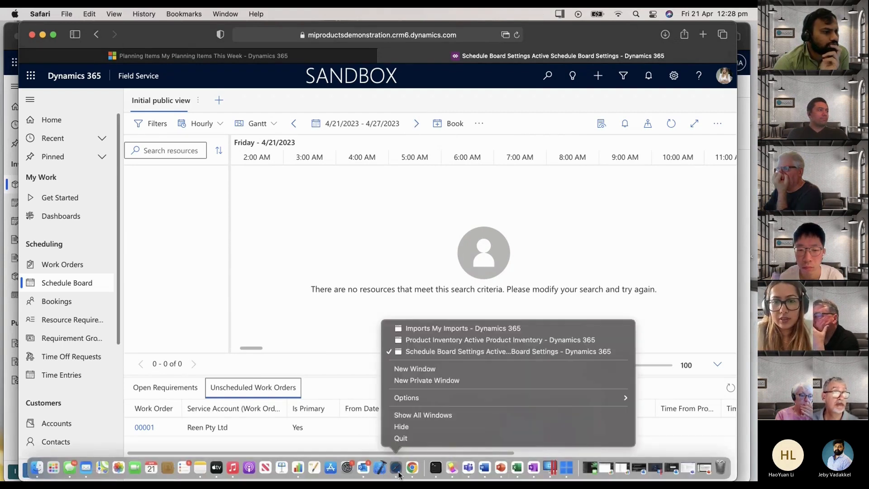
{"action": "left_click", "coordinate": [455, 340]}
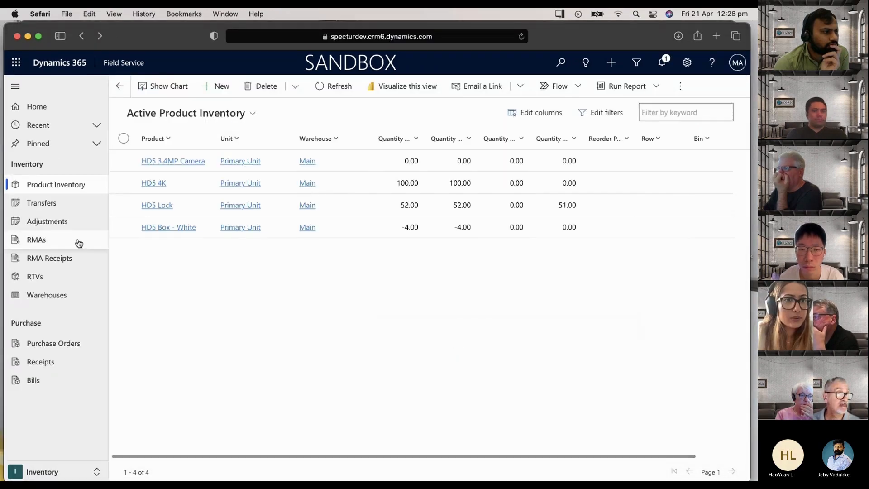
{"action": "left_click", "coordinate": [63, 472]}
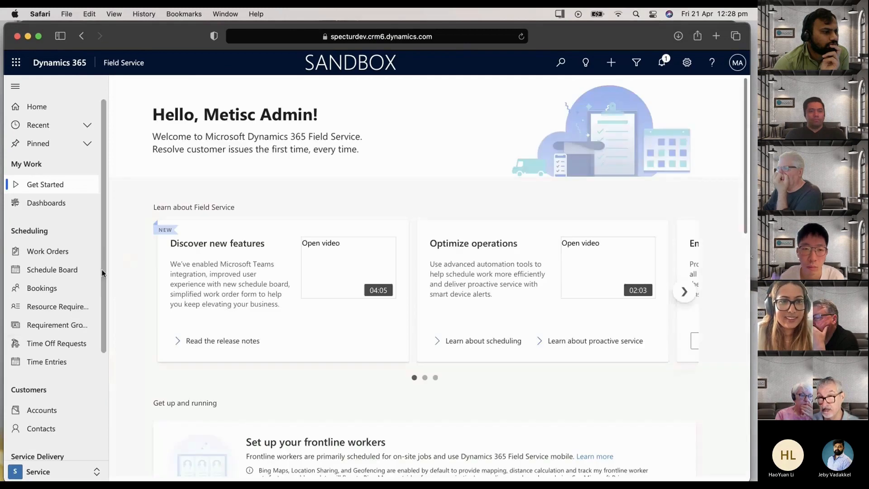
Step: Open this environment's Schedule Board with location access allowed and show the unscheduled work orders under the resource calendar
{"action": "left_click", "coordinate": [58, 270]}
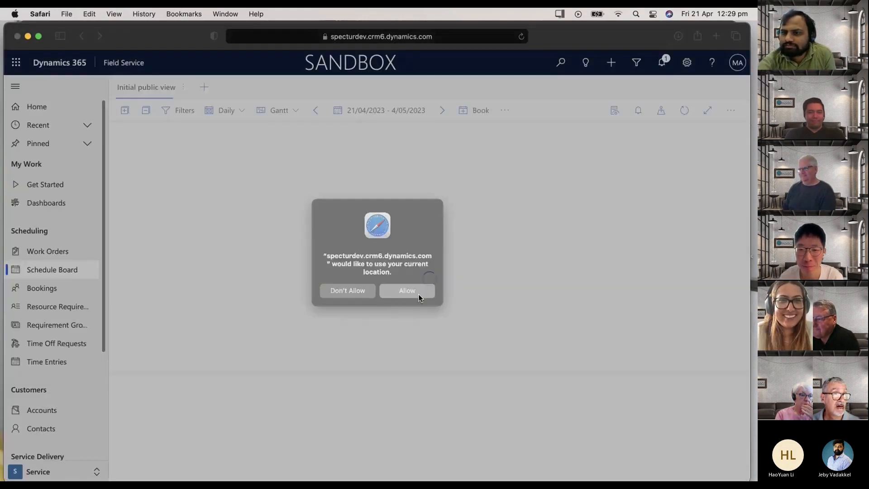
{"action": "left_click", "coordinate": [407, 290]}
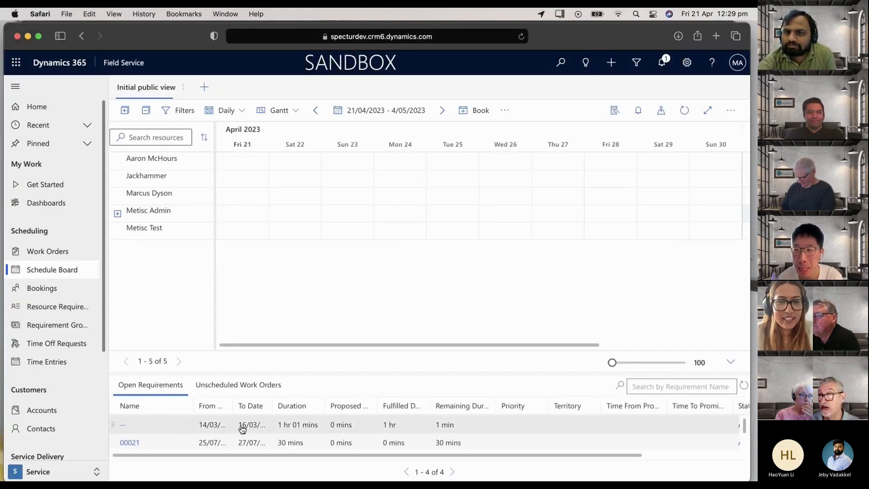
{"action": "left_click", "coordinate": [240, 384]}
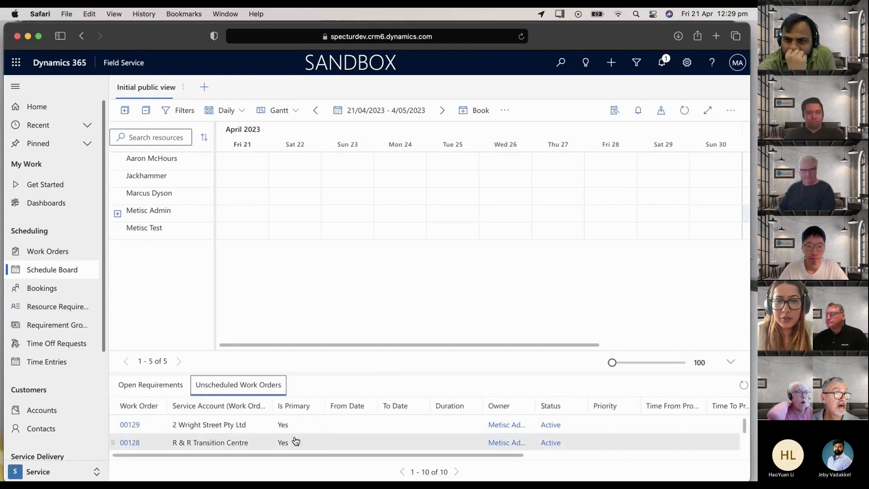
Step: Draft a booking of work order 00129 for the Jackhammer resource on 22/04/2023 and review the available booking statuses
{"action": "left_click_drag", "start_coordinate": [152, 428], "coordinate": [273, 184]}
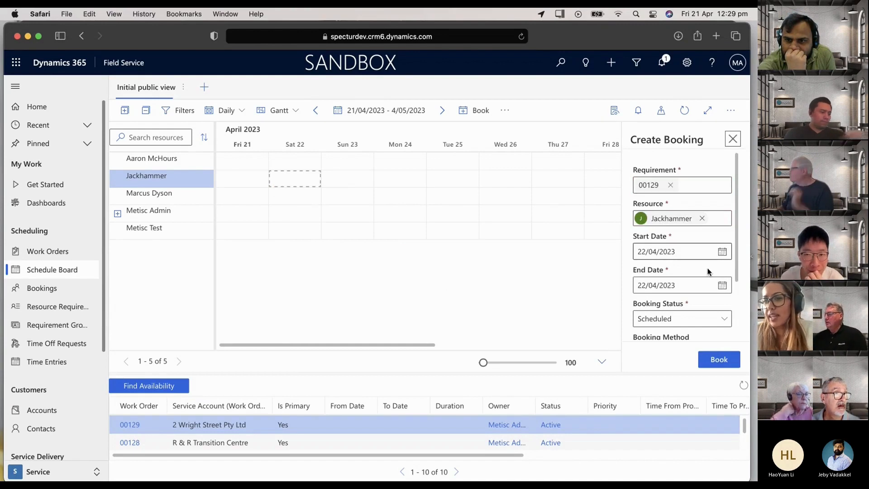
{"action": "left_click", "coordinate": [709, 325]}
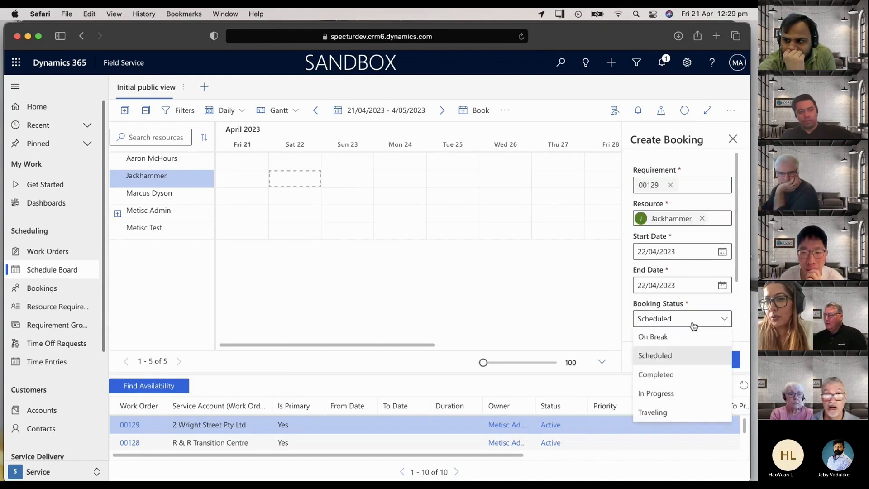
{"action": "left_click", "coordinate": [743, 295]}
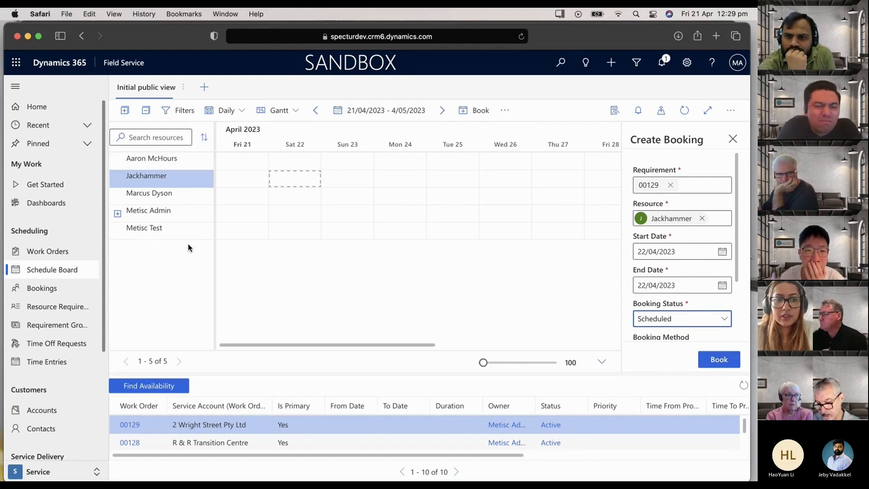
Step: Go to the bookable resources in the Resources area, start a new bookable resource, and look at its user lookup
{"action": "left_click", "coordinate": [27, 471]}
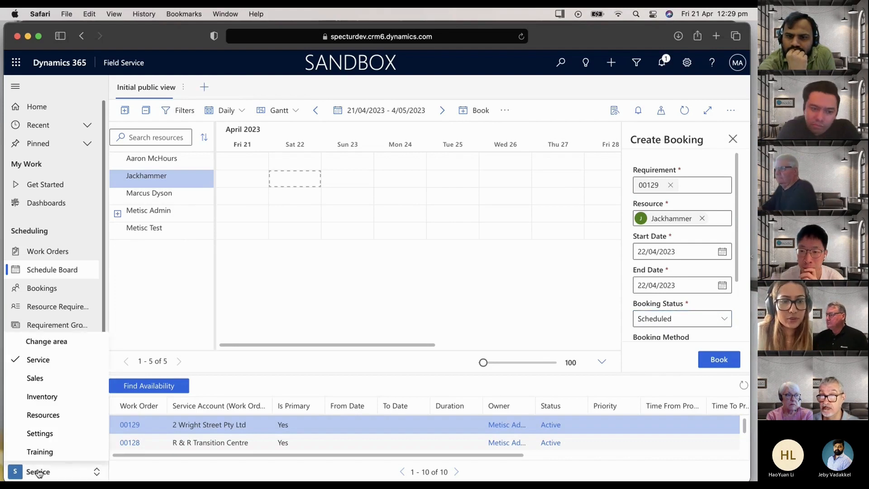
{"action": "left_click", "coordinate": [80, 416]}
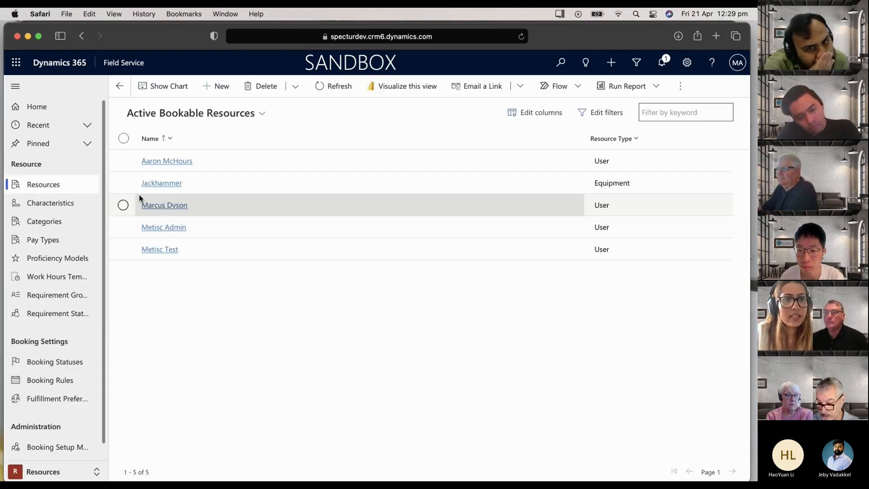
{"action": "left_click", "coordinate": [219, 86]}
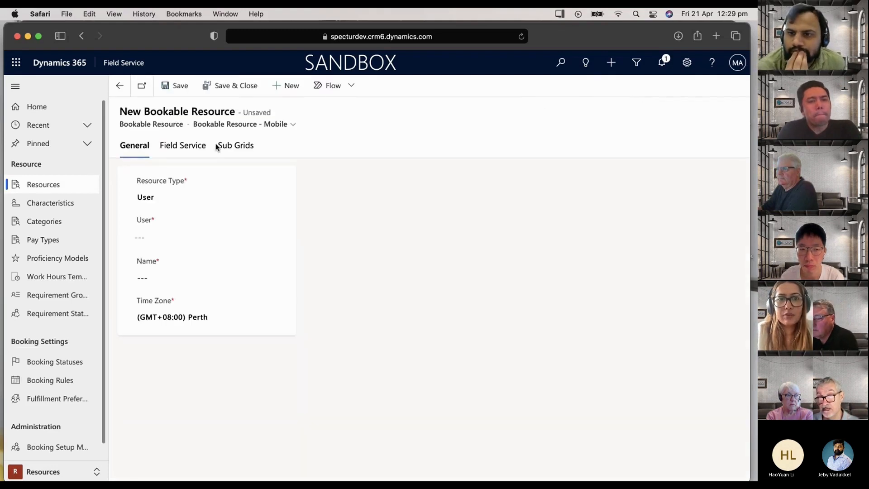
{"action": "left_click", "coordinate": [182, 233]}
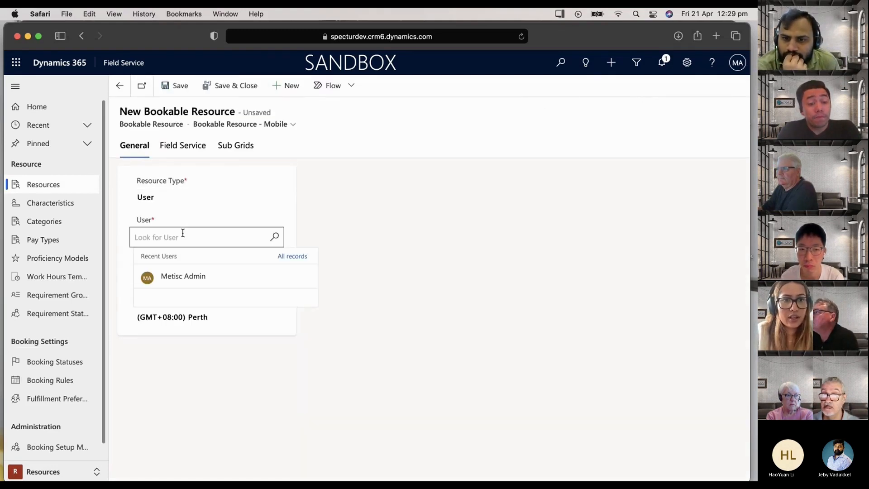
Step: Try the resource types Generic, Equipment, Account, Crew, Facility and Pool in turn to compare the fields each requires, and review the type list again
{"action": "left_click", "coordinate": [206, 197]}
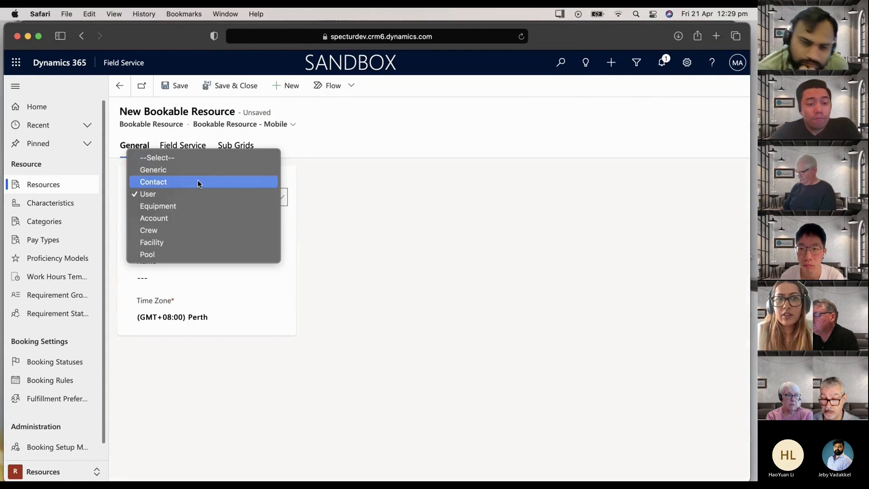
{"action": "left_click", "coordinate": [189, 170]}
{"action": "left_click", "coordinate": [186, 201]}
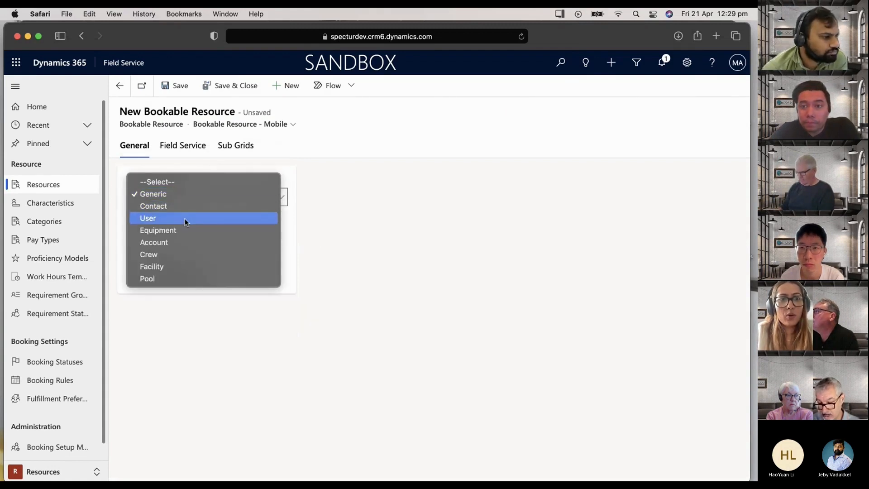
{"action": "left_click", "coordinate": [186, 231]}
{"action": "left_click", "coordinate": [191, 195]}
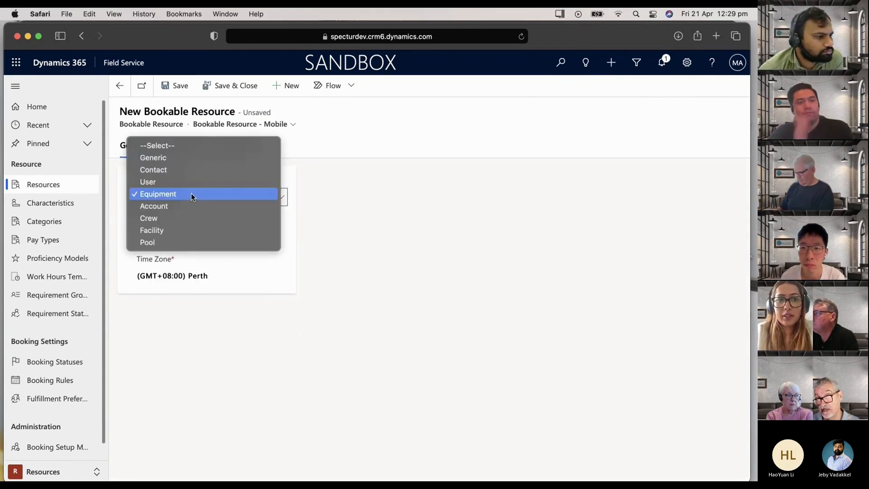
{"action": "left_click", "coordinate": [188, 206]}
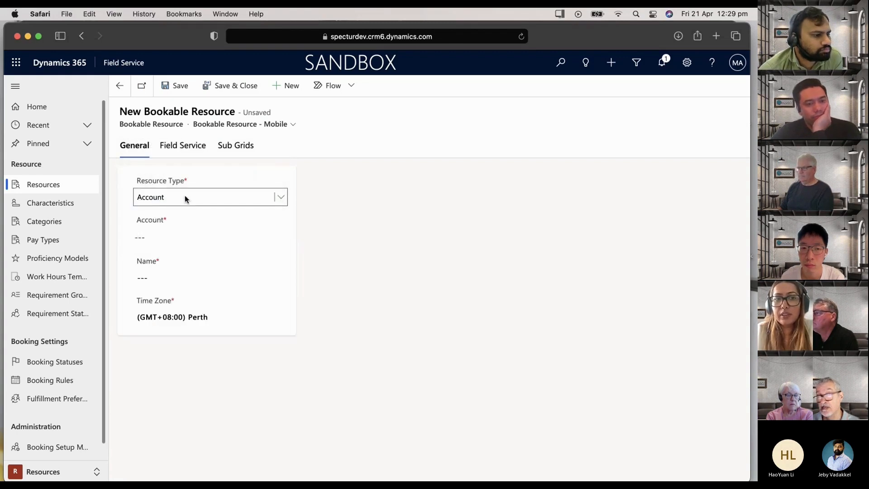
{"action": "left_click", "coordinate": [185, 195]}
{"action": "left_click", "coordinate": [188, 205]}
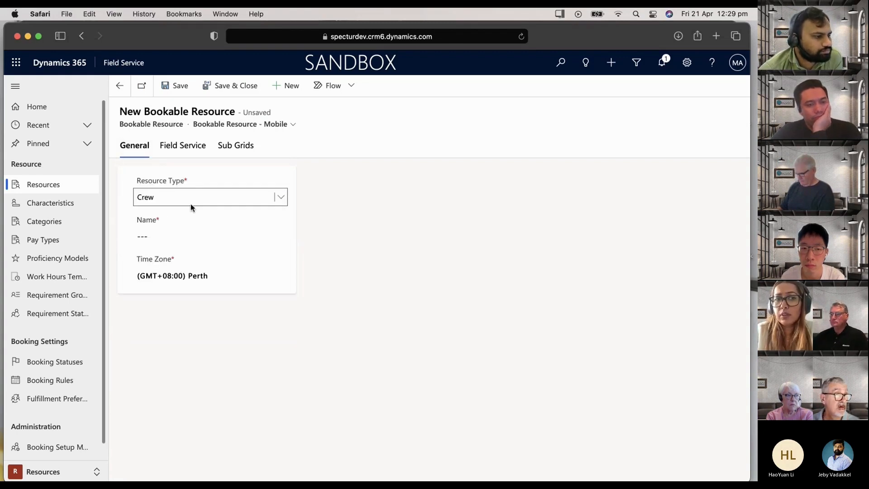
{"action": "left_click", "coordinate": [194, 198]}
{"action": "left_click", "coordinate": [196, 206]}
{"action": "left_click", "coordinate": [191, 194]}
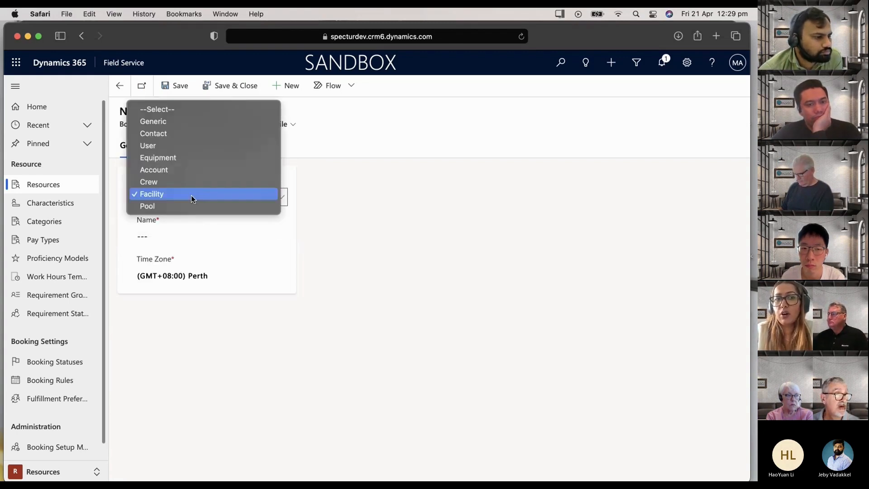
{"action": "left_click", "coordinate": [191, 205]}
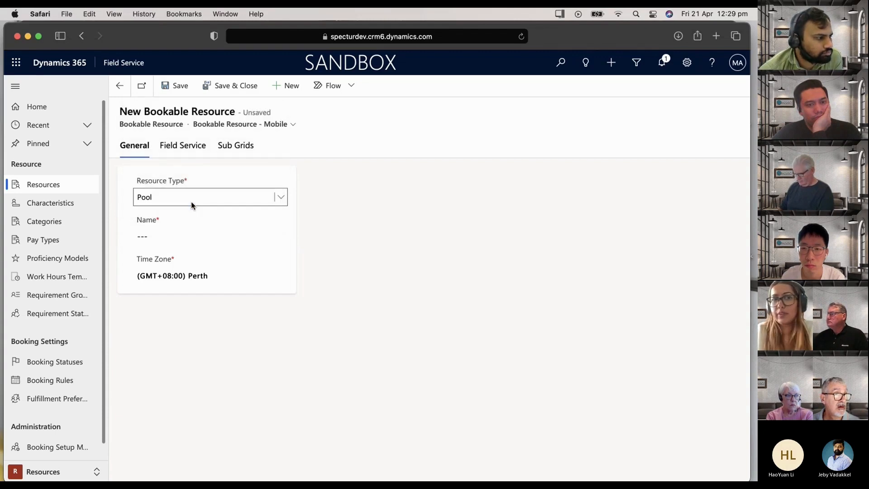
{"action": "left_click", "coordinate": [191, 202]}
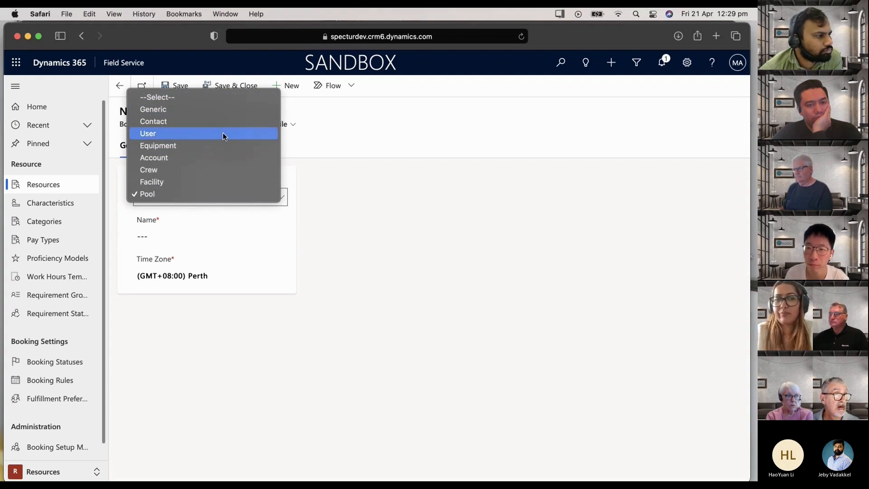
{"action": "left_click", "coordinate": [437, 175]}
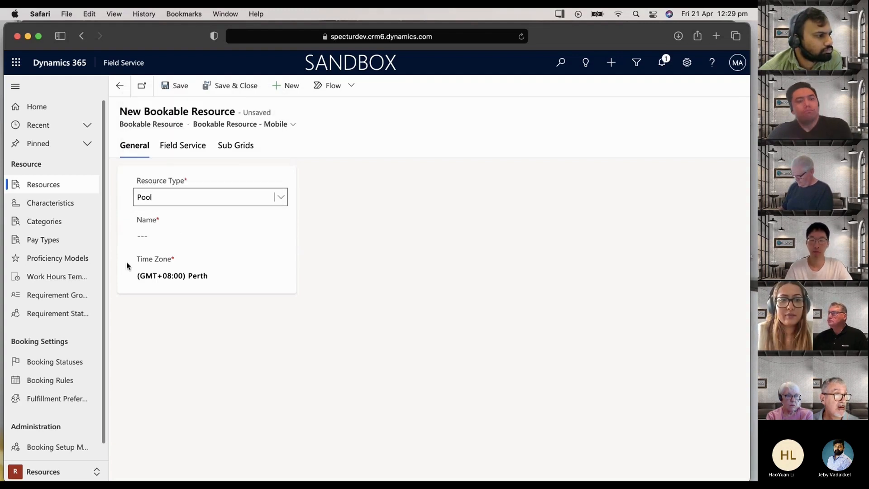
Step: Leave the new bookable resource form and return to the Service area
{"action": "left_click", "coordinate": [55, 469]}
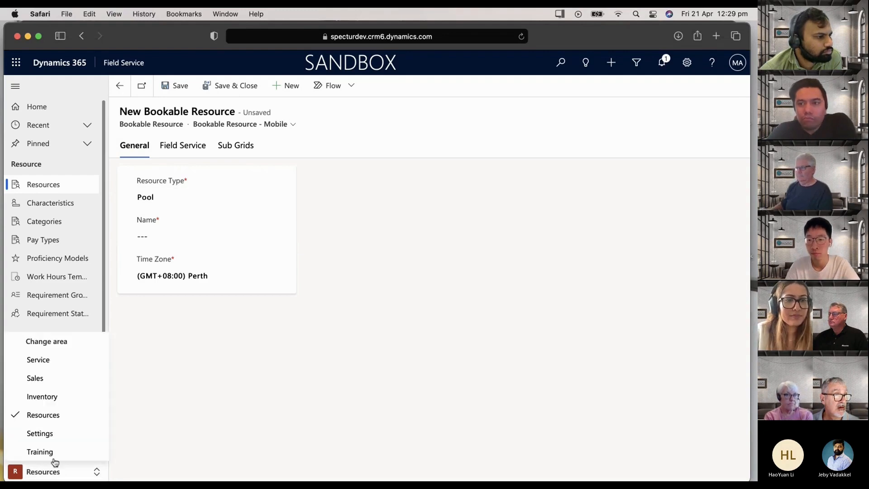
{"action": "left_click", "coordinate": [46, 360]}
{"action": "left_click", "coordinate": [447, 320]}
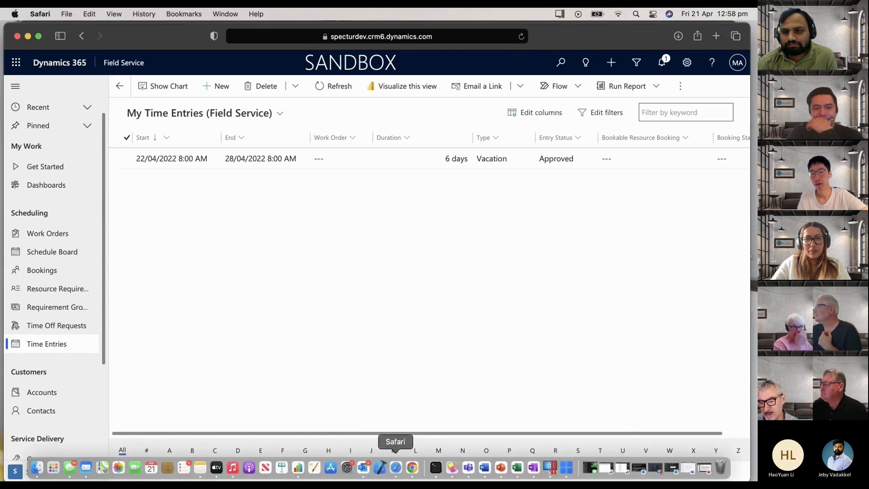
Step: Switch to the browser window showing the Active Product Inventory list
{"action": "right_click", "coordinate": [395, 467]}
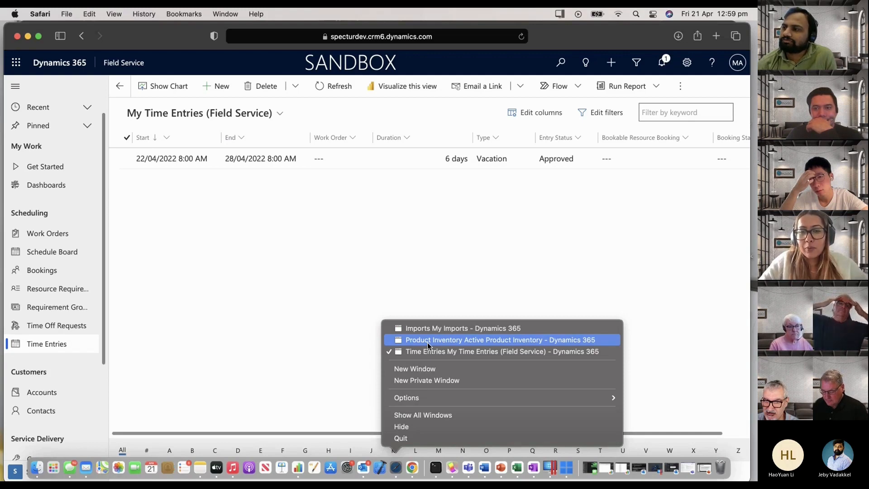
{"action": "left_click", "coordinate": [429, 341]}
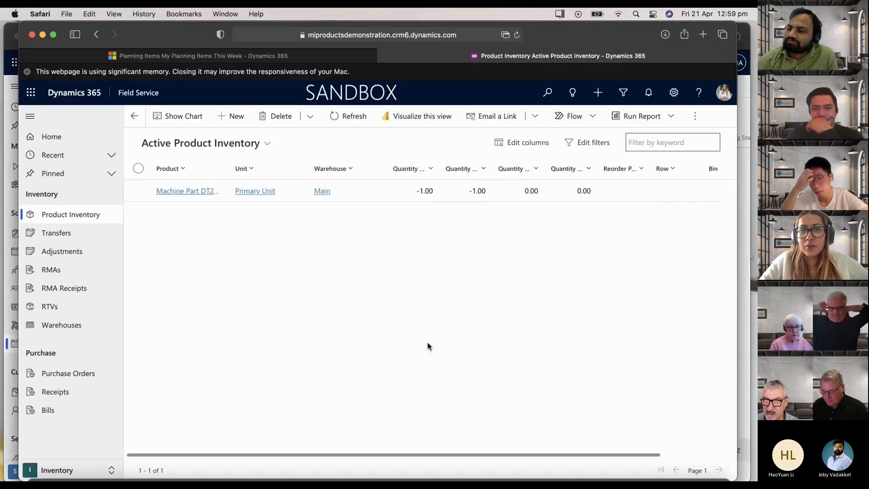